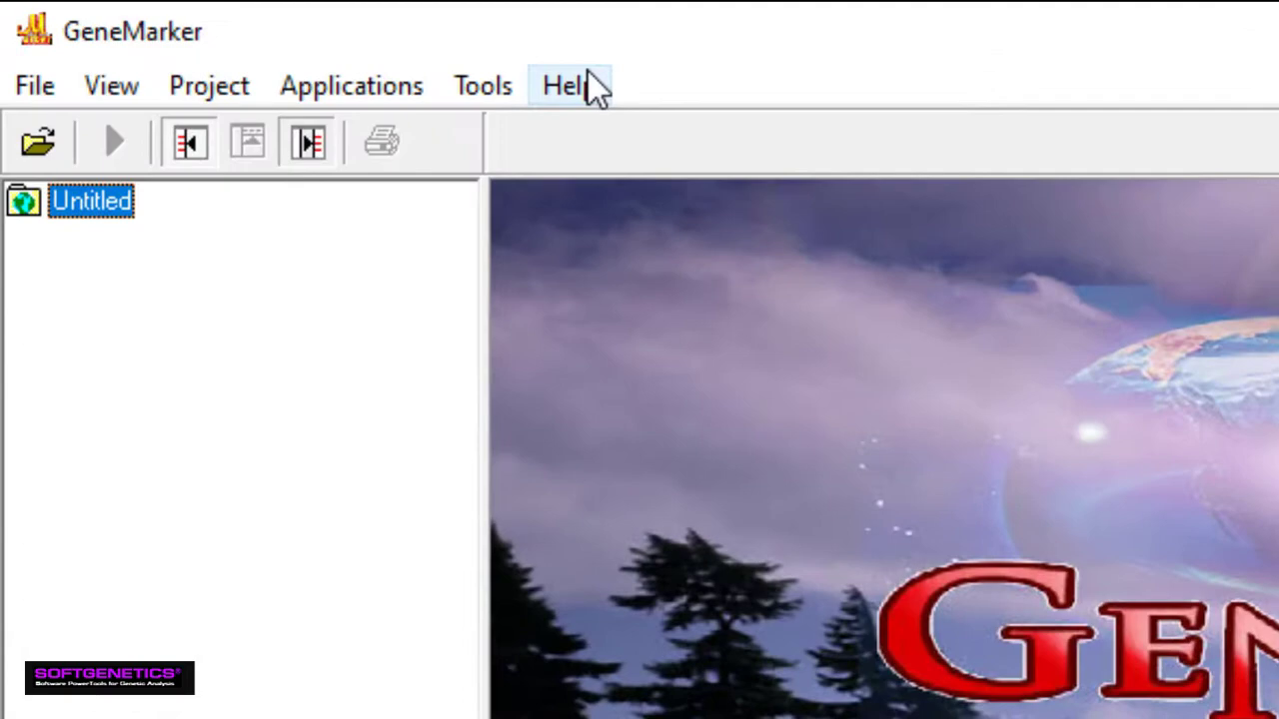
In User Management, add a user named Analyst with a confirmed password and the Analyst user type
left_click(223, 33)
left_click(657, 258)
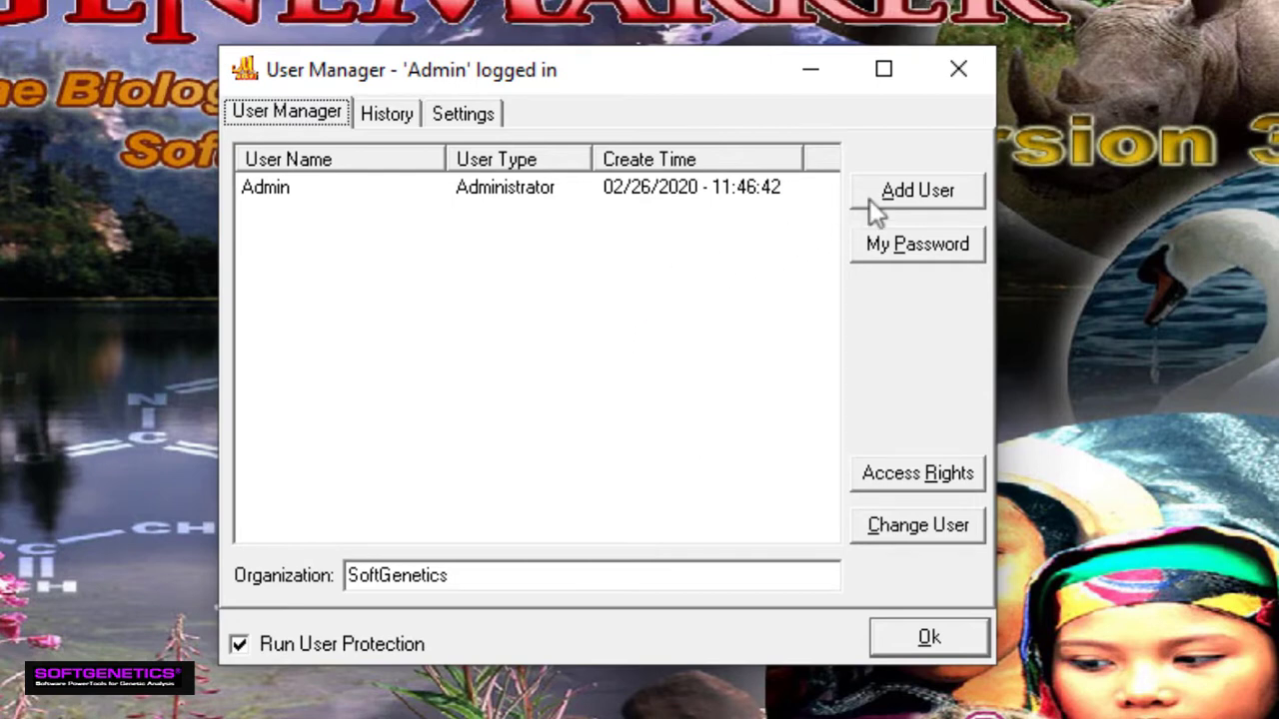
left_click(909, 200)
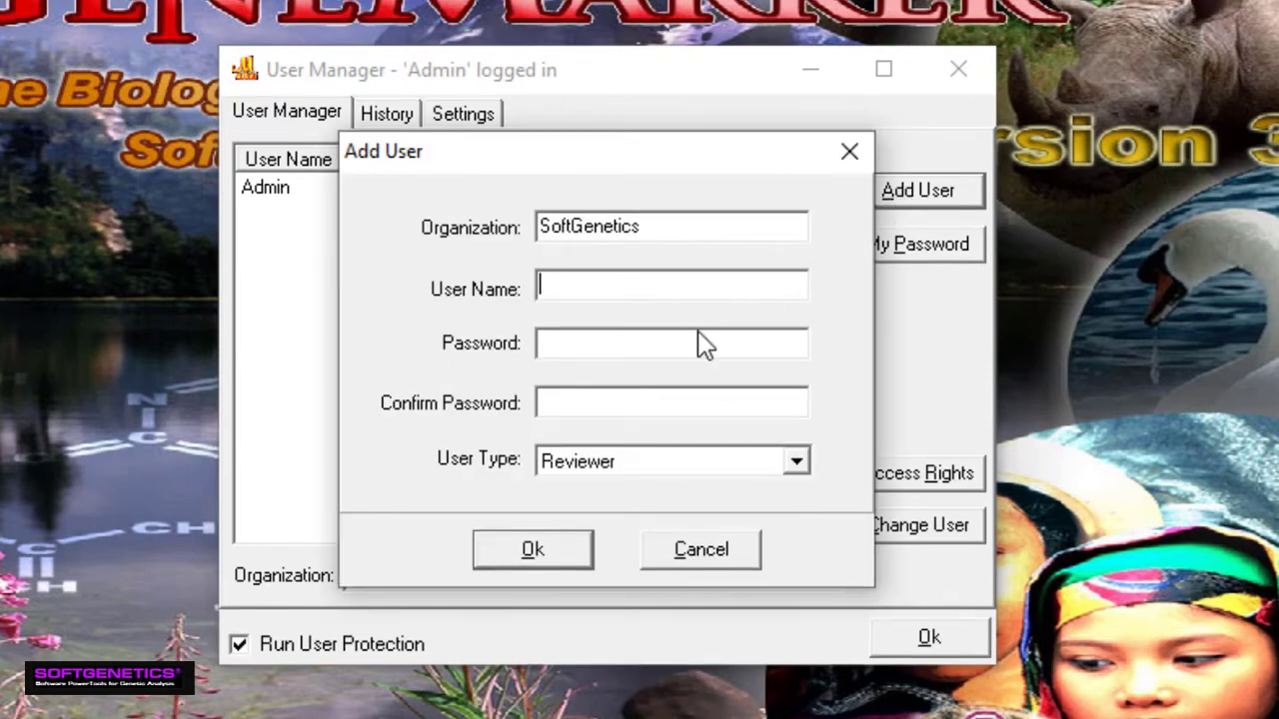
type("Analyst")
key("Tab")
type("analyst")
key("Tab")
type("analyst")
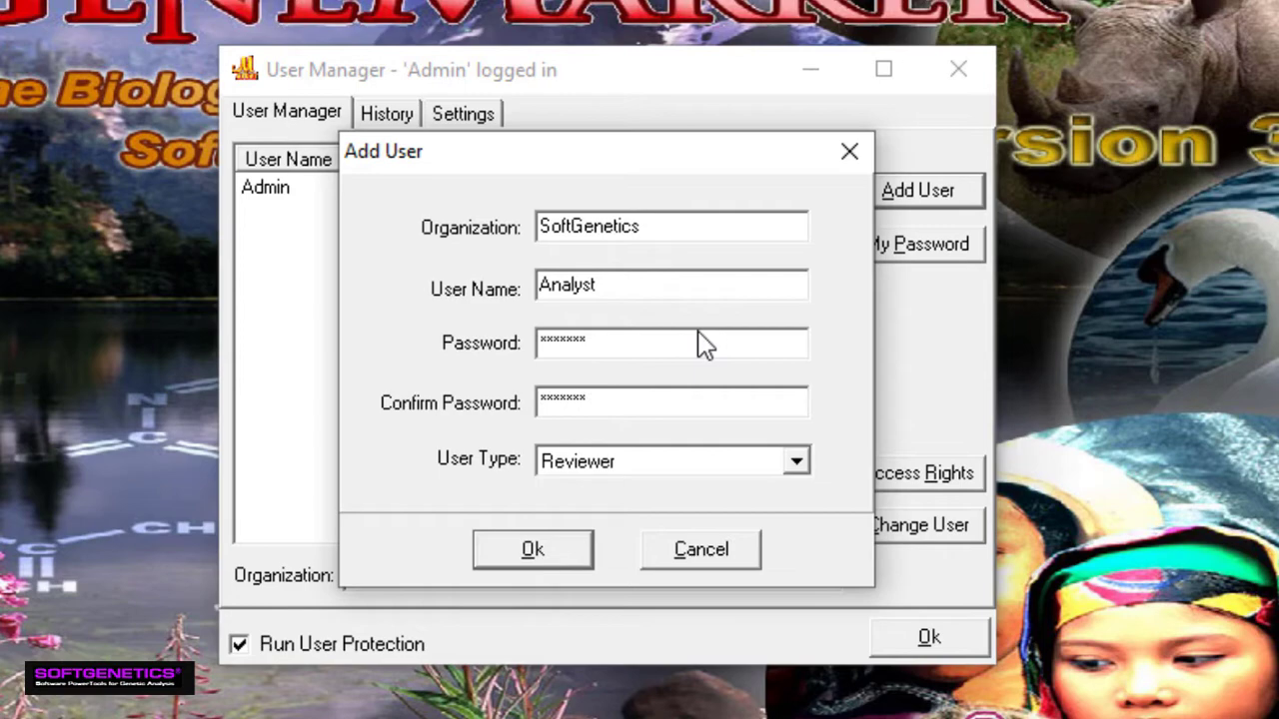
left_click(668, 461)
left_click(639, 516)
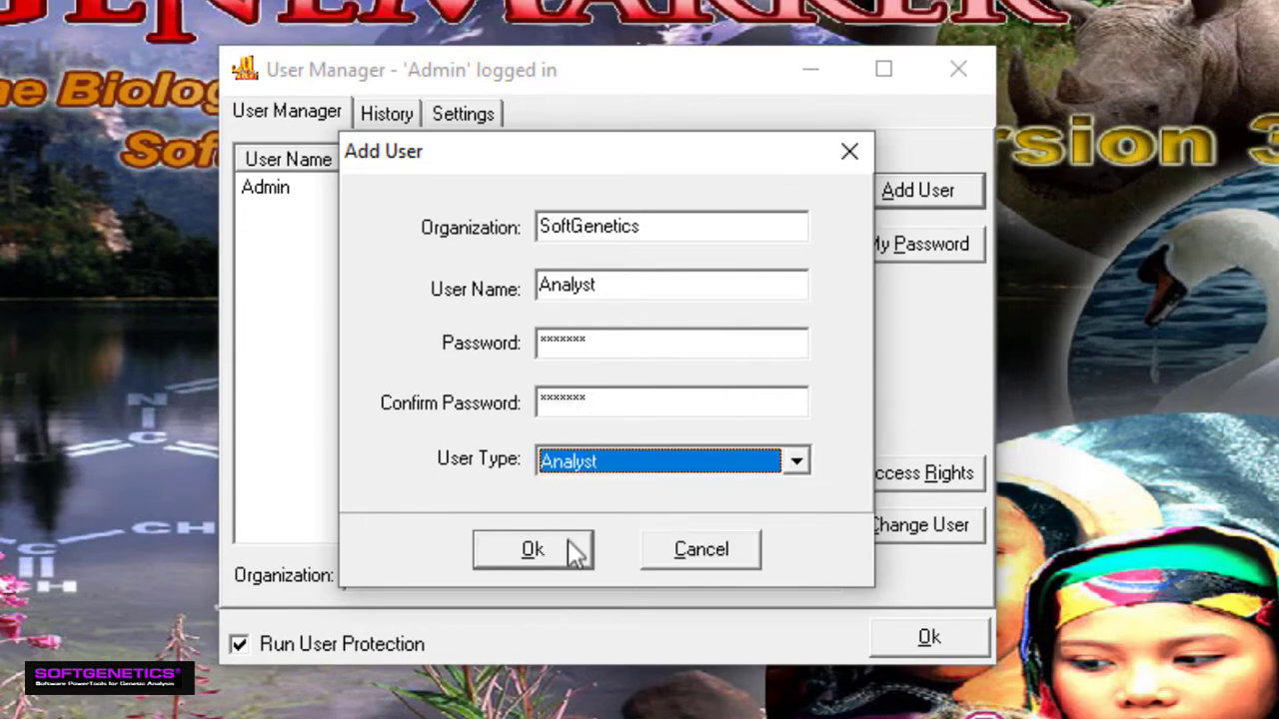
left_click(569, 552)
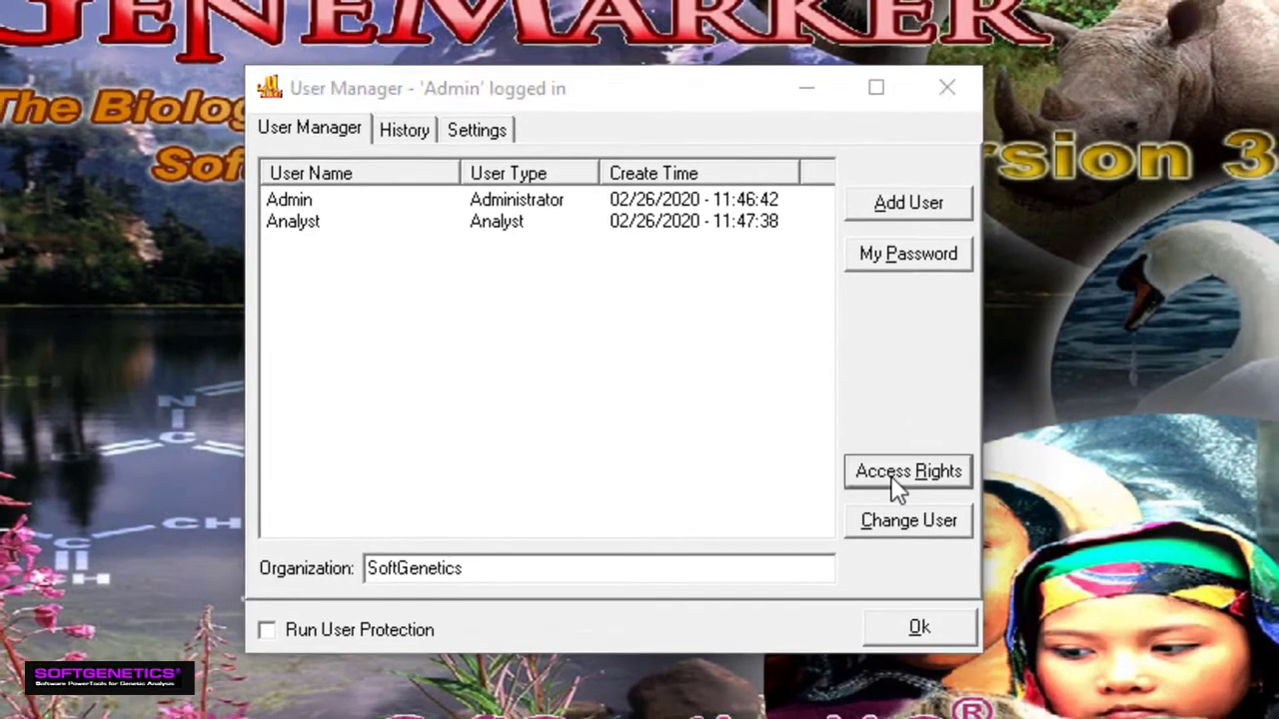
Review the Access Rights for each user type, then switch to the History log of user events
left_click(899, 479)
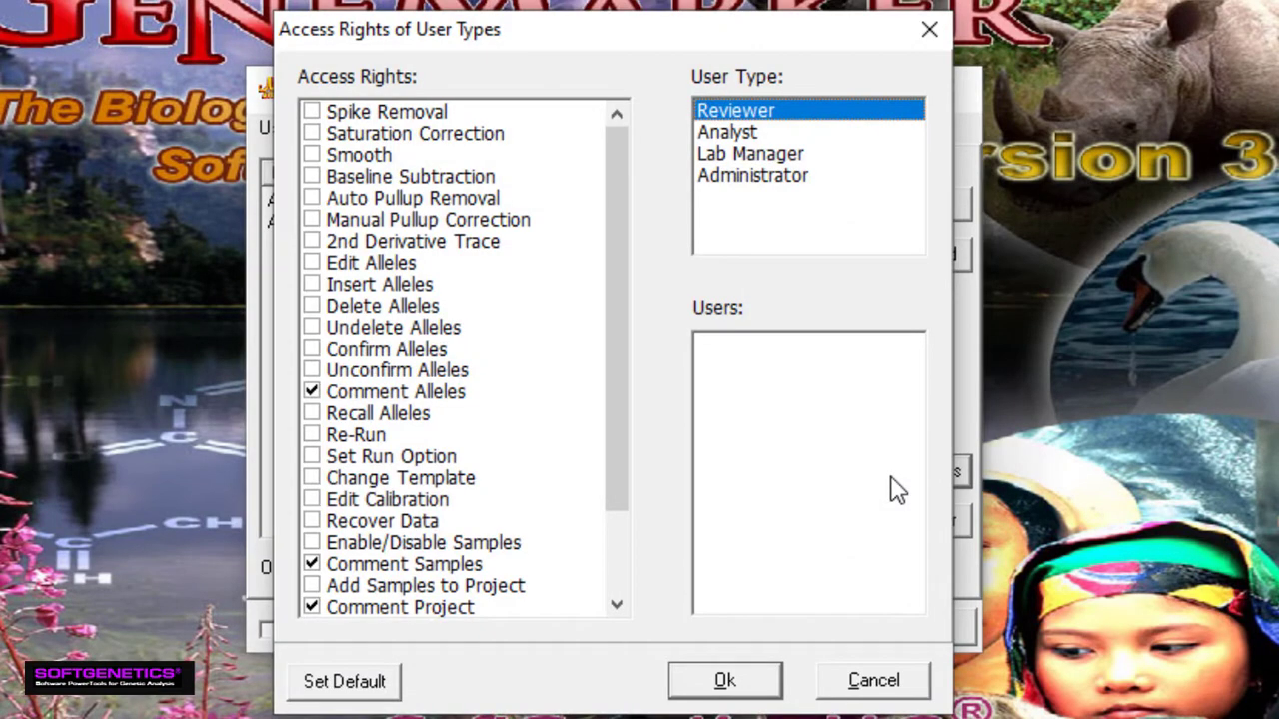
left_click(713, 680)
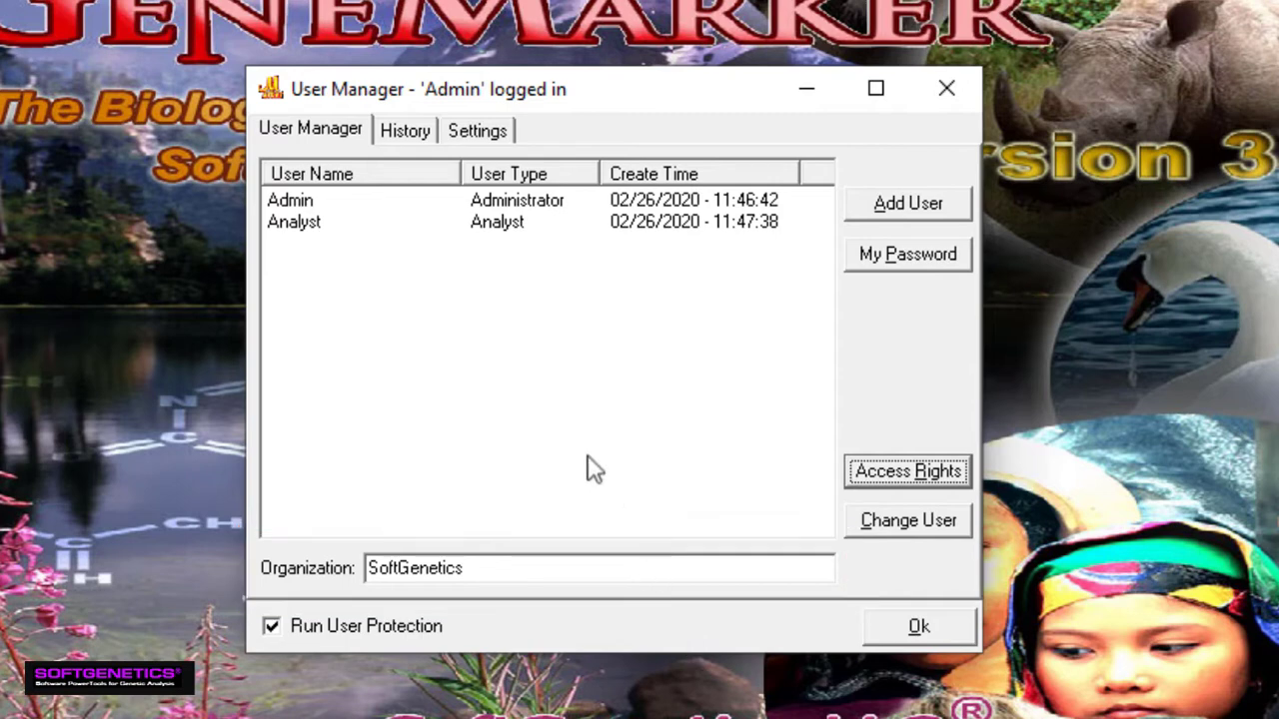
left_click(415, 137)
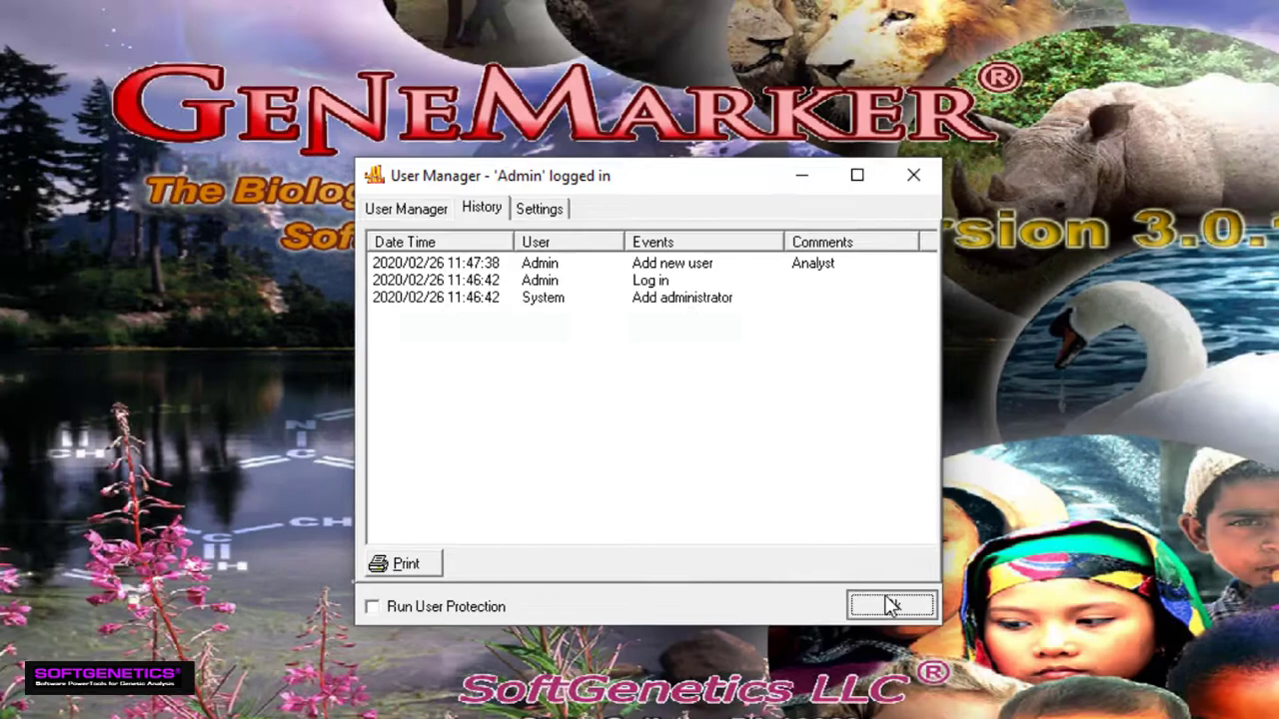
Close User Management and close all open data and projects
left_click(916, 626)
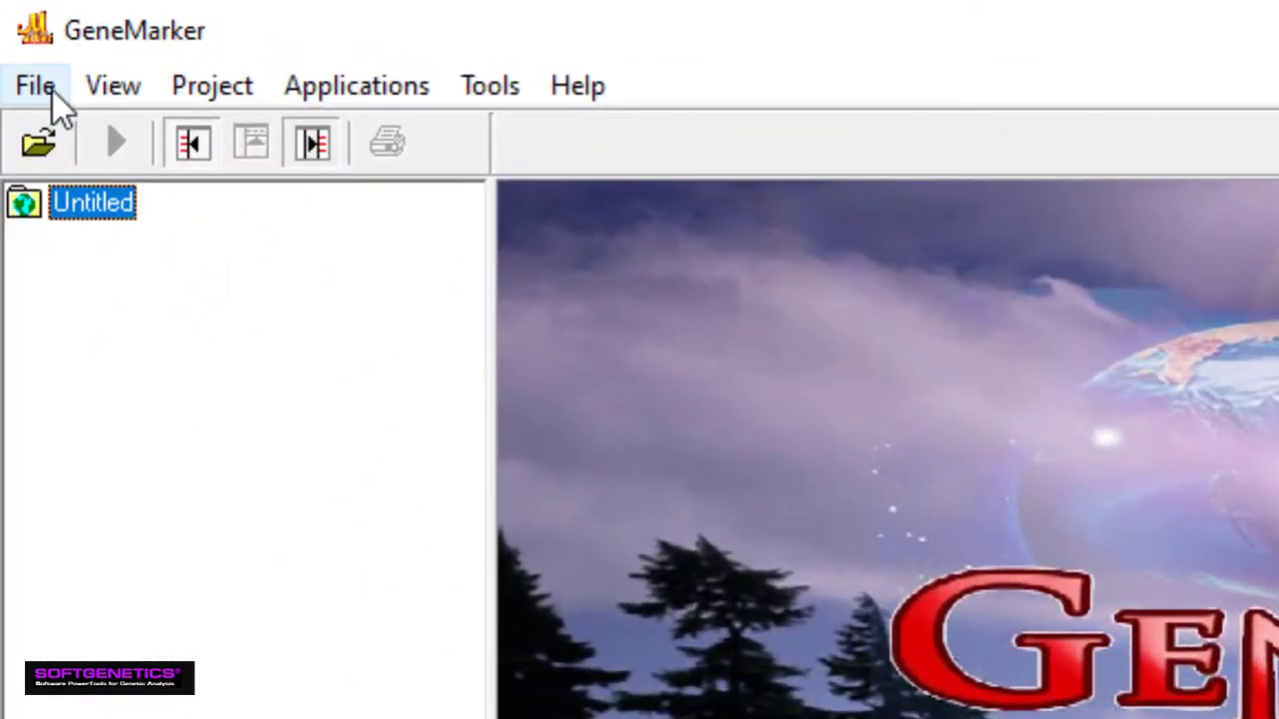
left_click(18, 32)
key("Down")
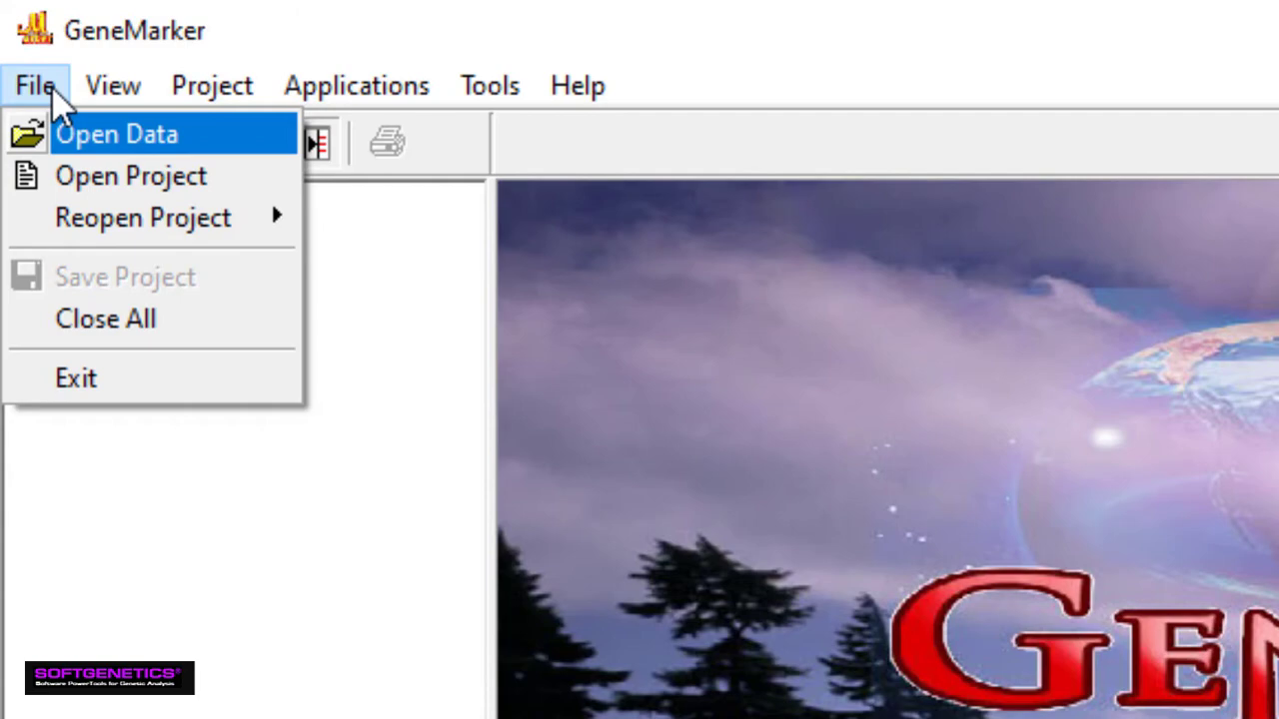
left_click(106, 319)
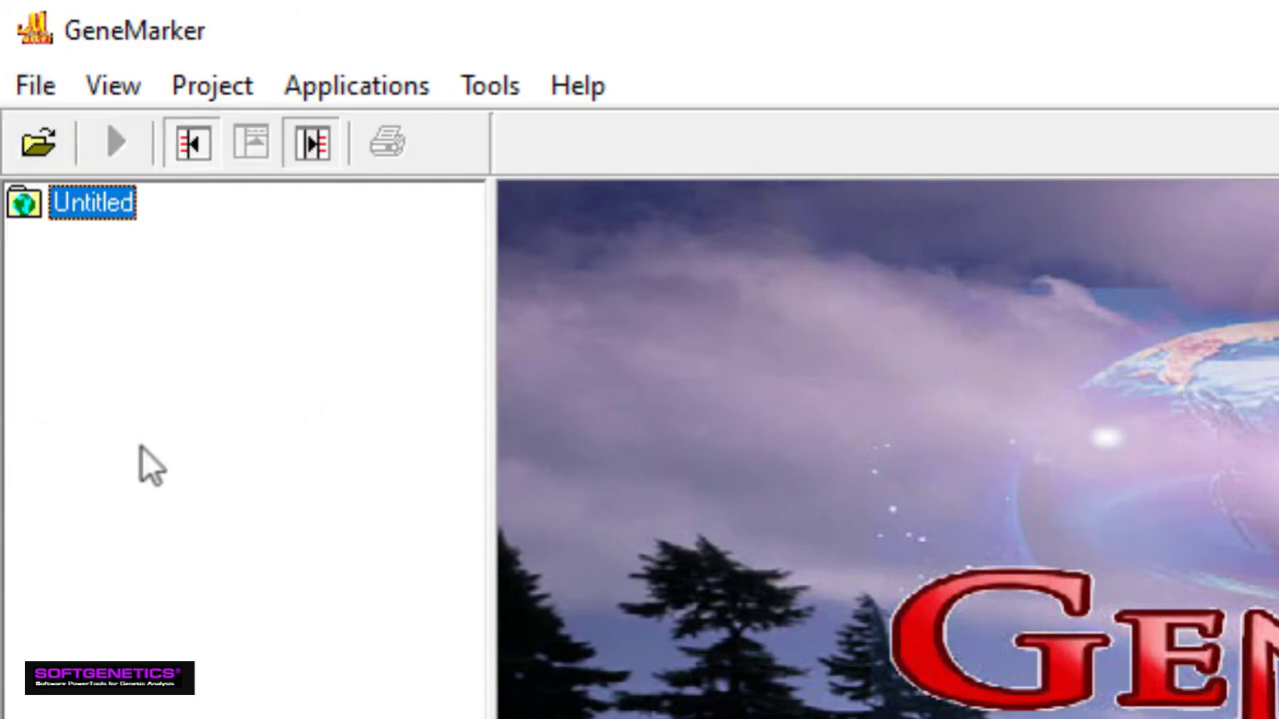
Add the SG1 files 051_G03 through 993_F05 from the Data folder to the Open Data list
left_click(40, 142)
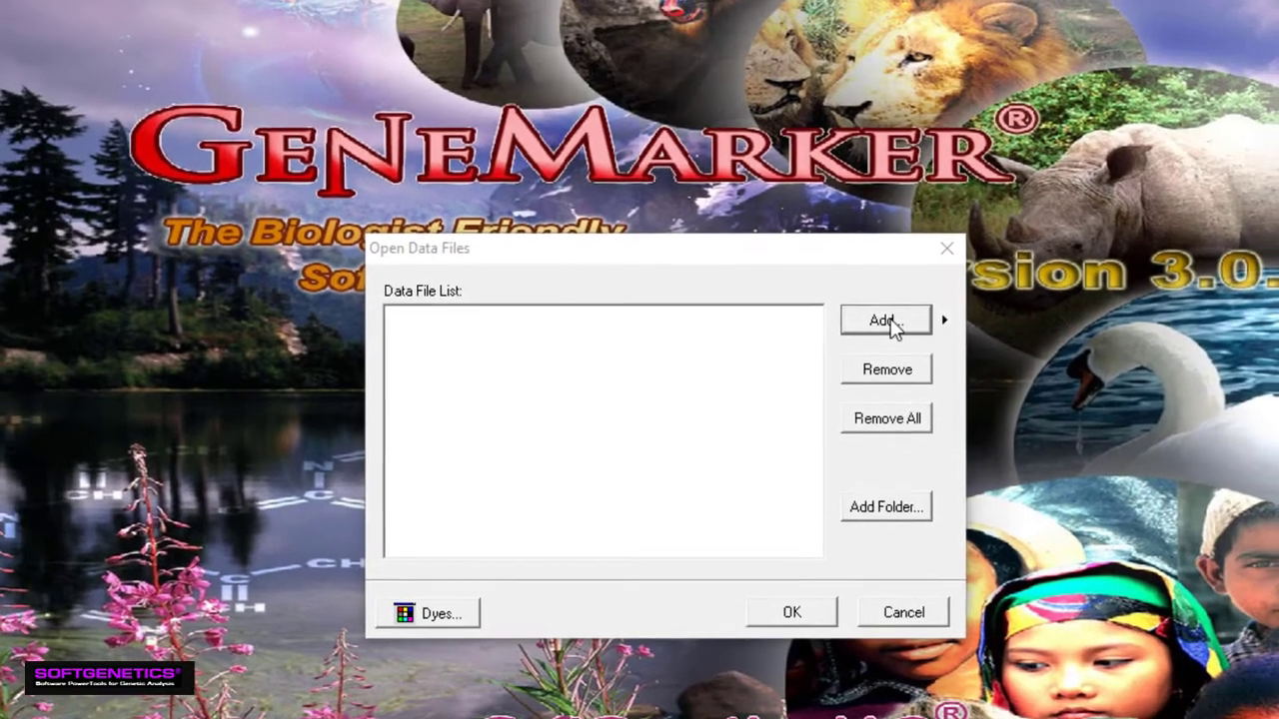
left_click(938, 253)
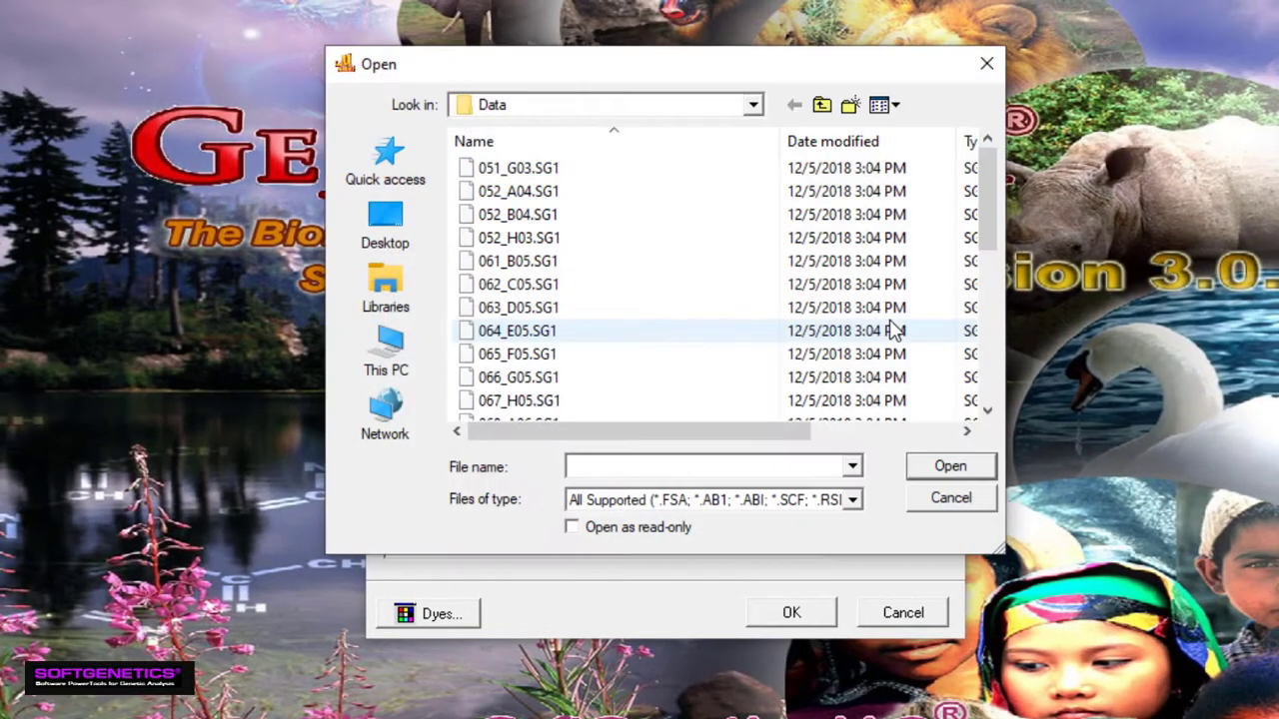
left_click(527, 175)
scroll(544, 299, "down", 10)
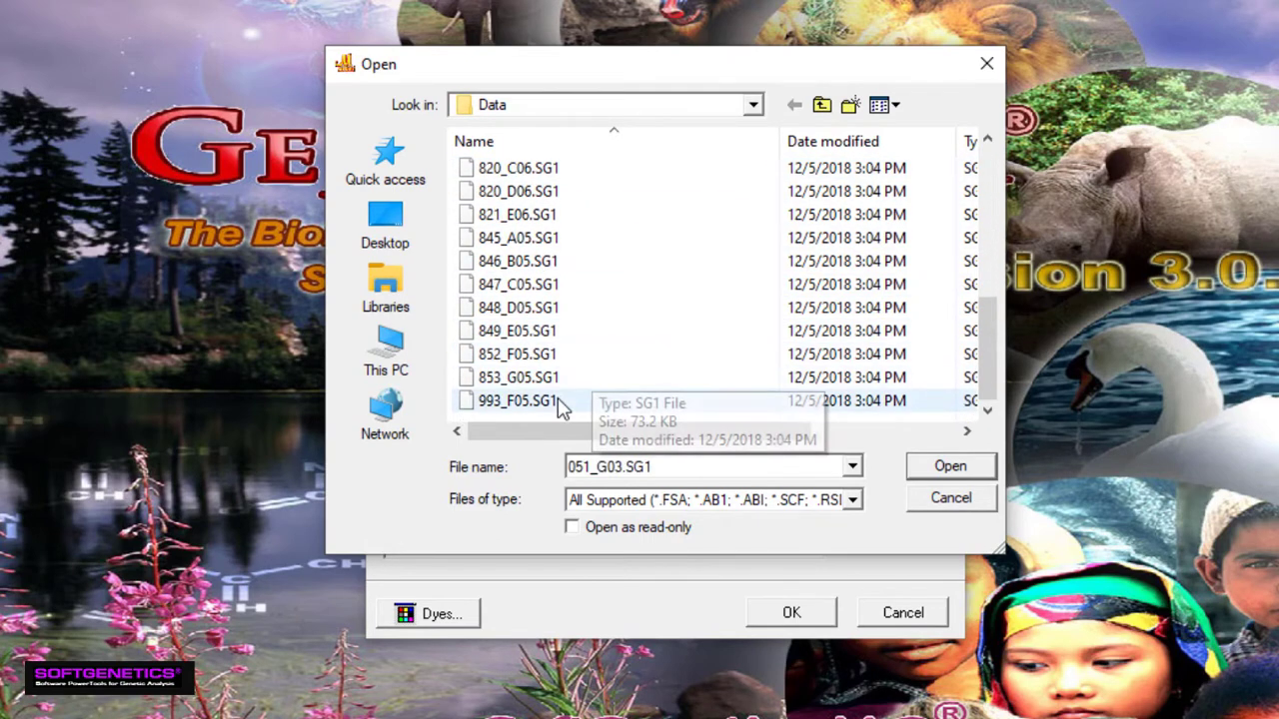
left_click(561, 402, "shift")
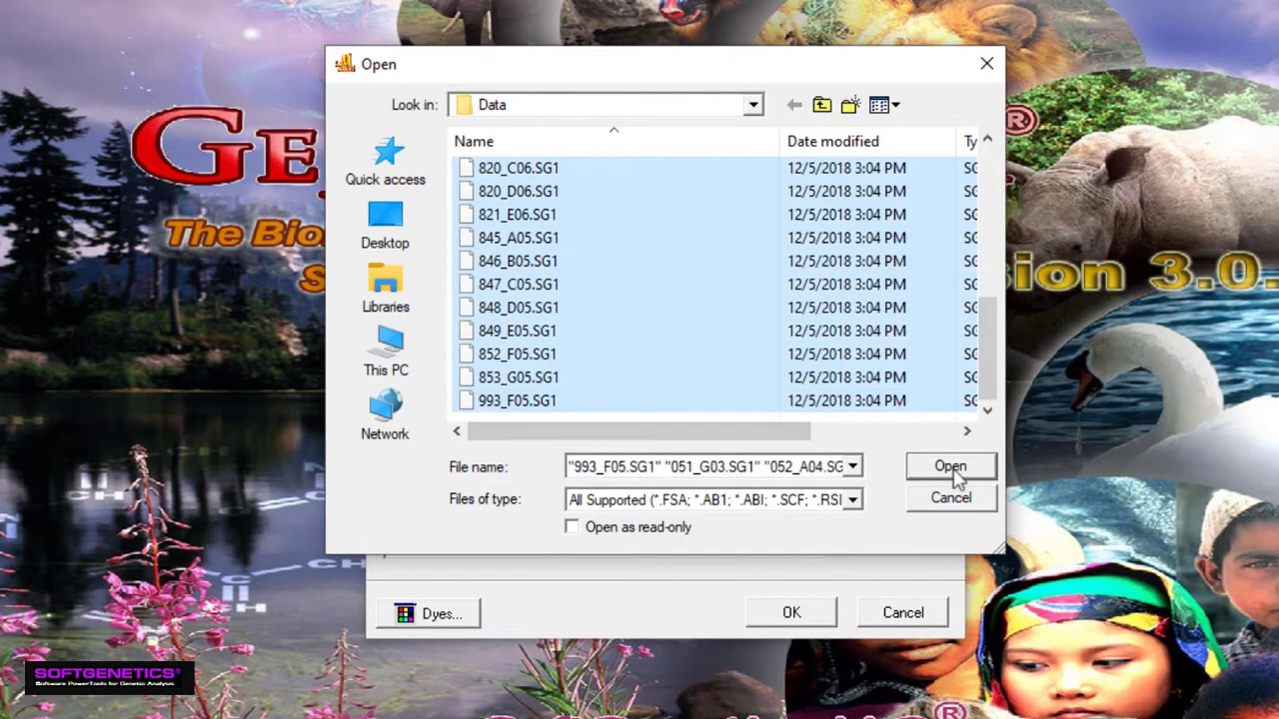
left_click(952, 469)
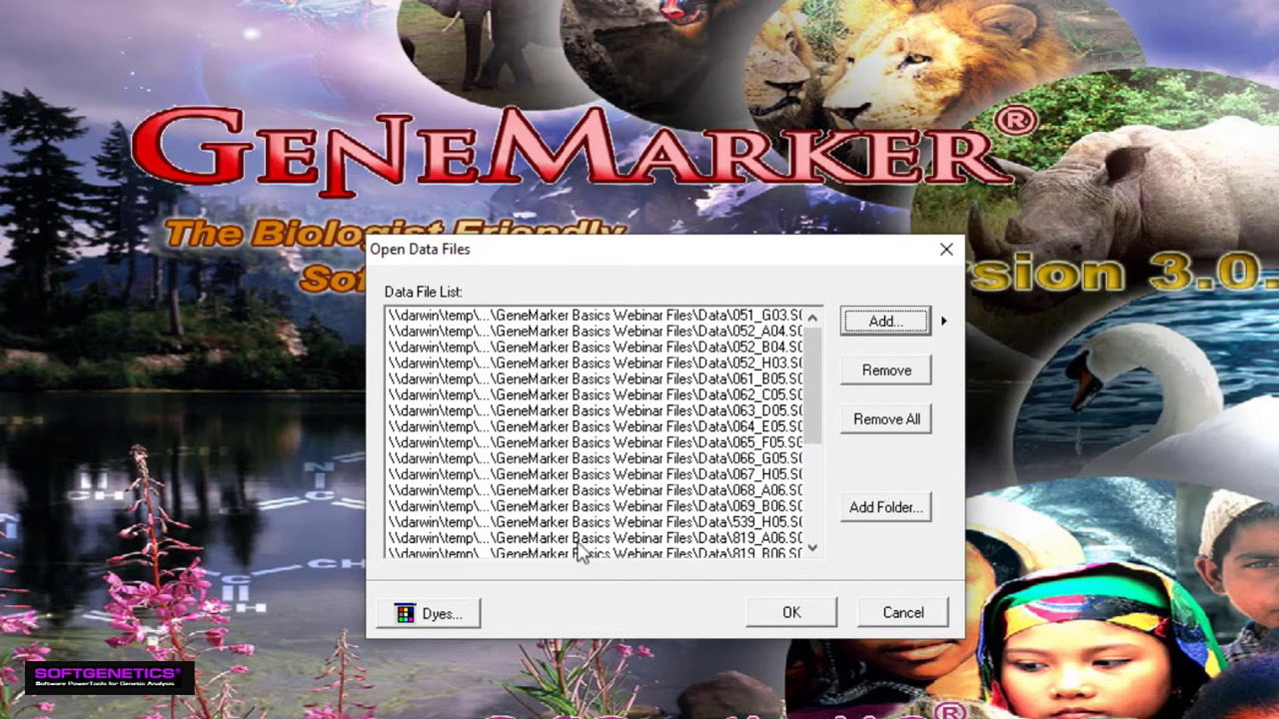
Load the 27 SG1 samples without running, view 051_G03.SG1's blue, green and black dyes, then all colours
left_click(791, 613)
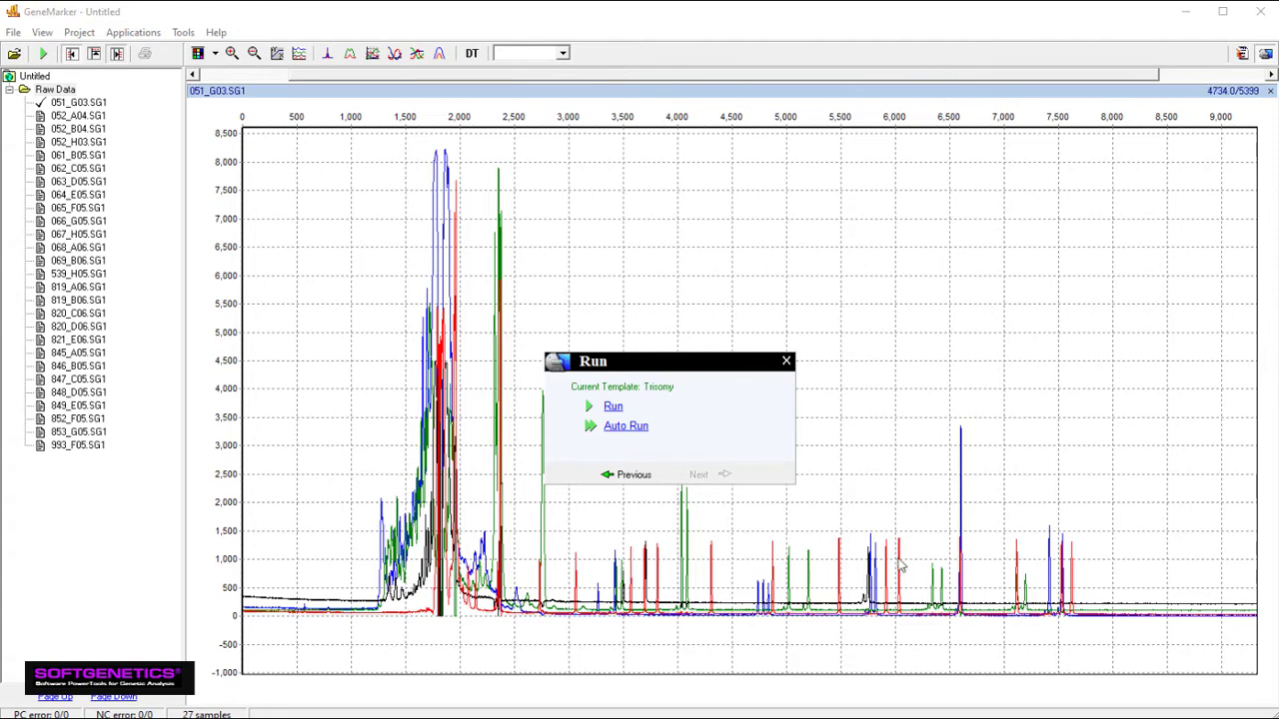
left_click(786, 361)
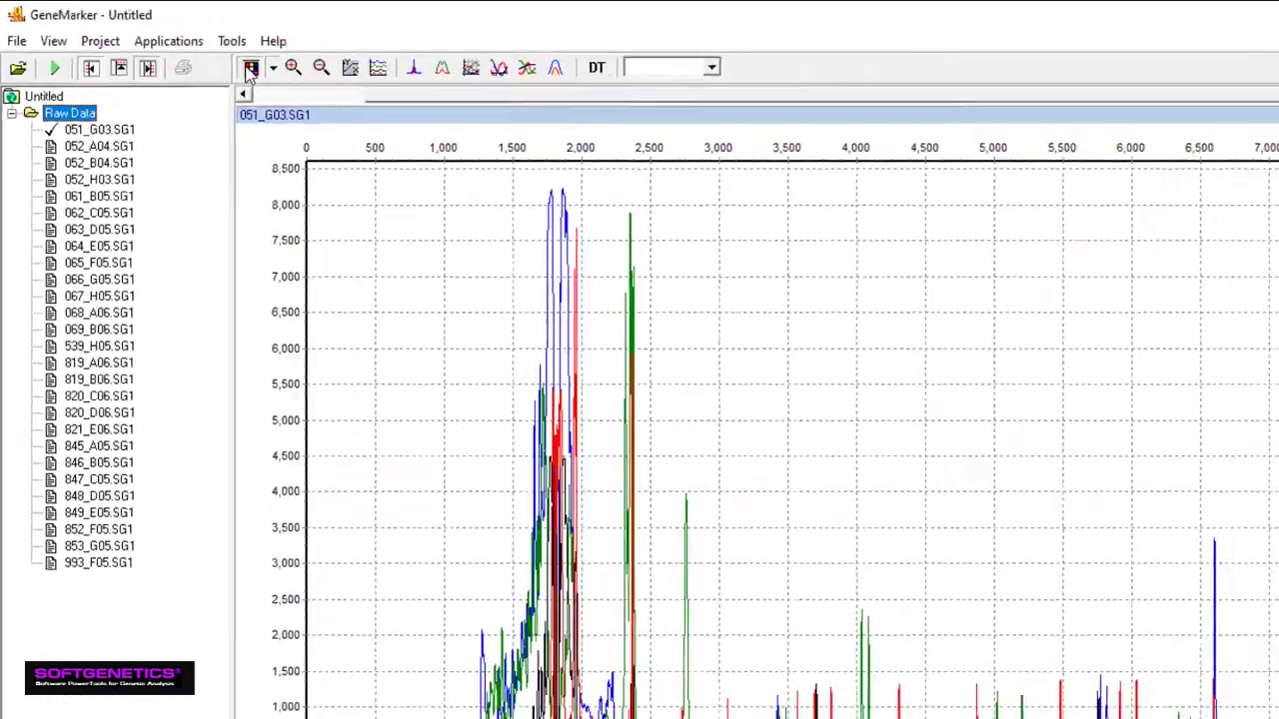
left_click(431, 118)
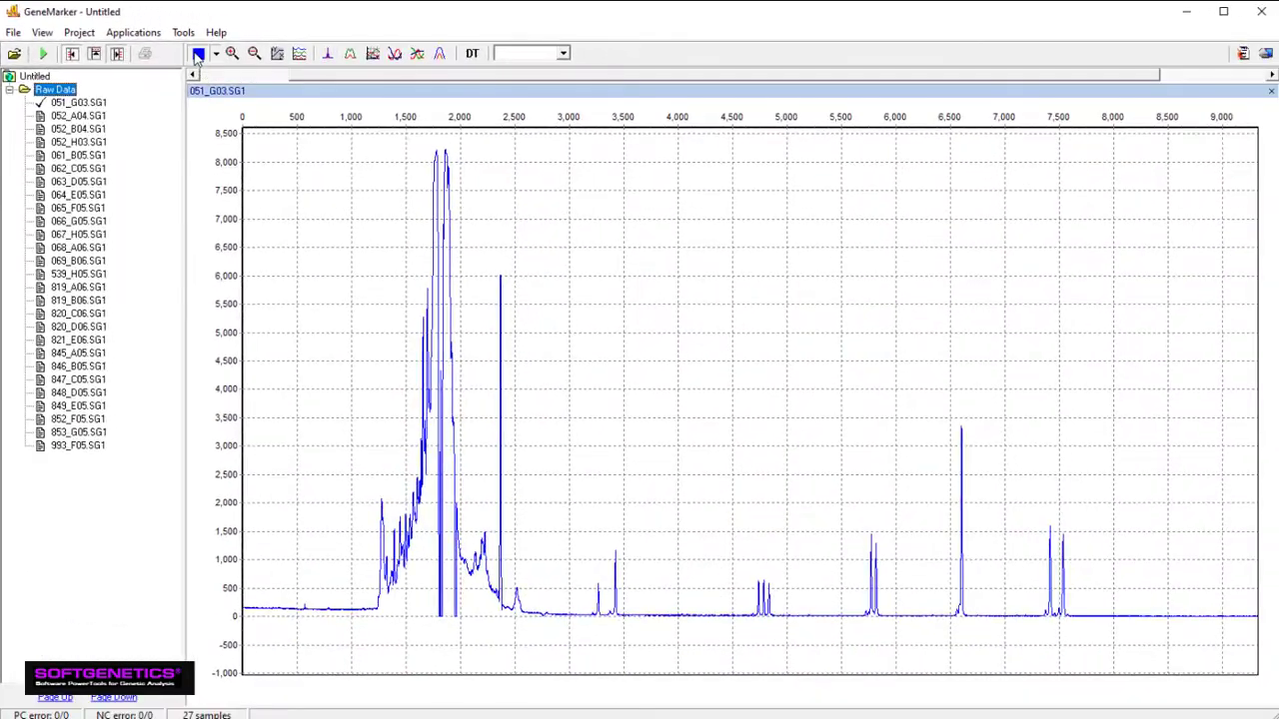
left_click(198, 55)
left_click(198, 55)
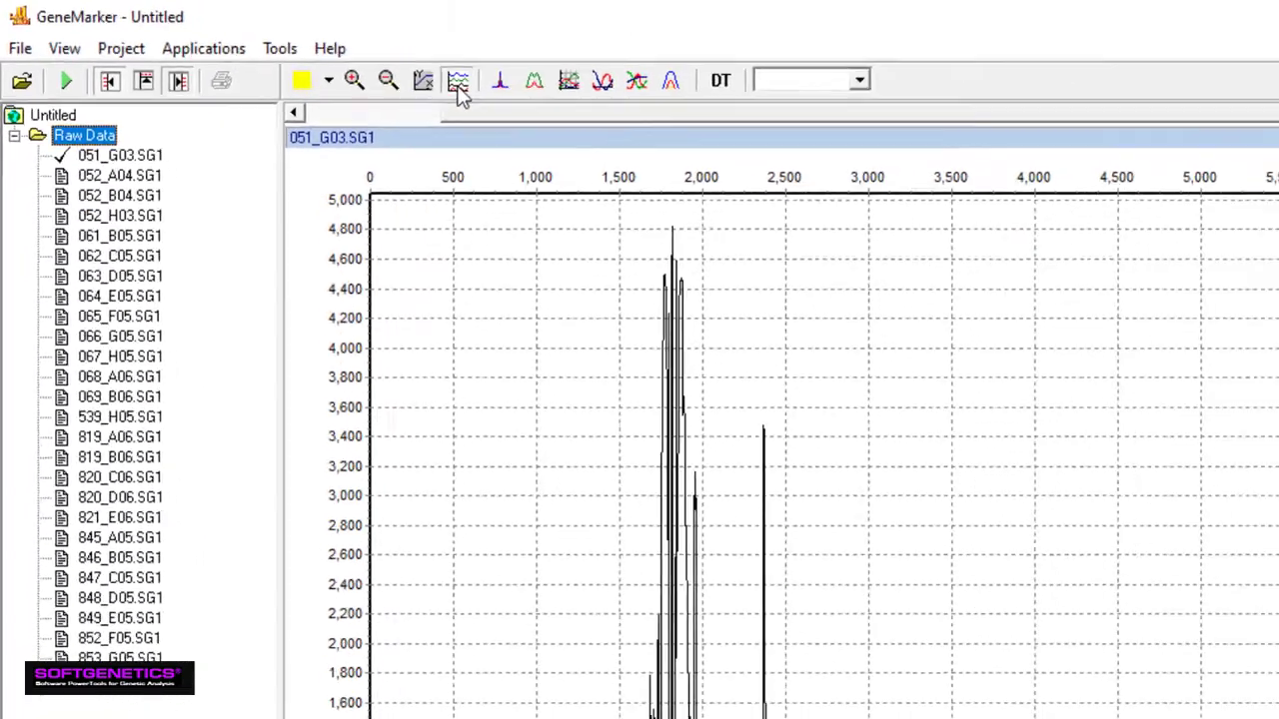
left_click(661, 126)
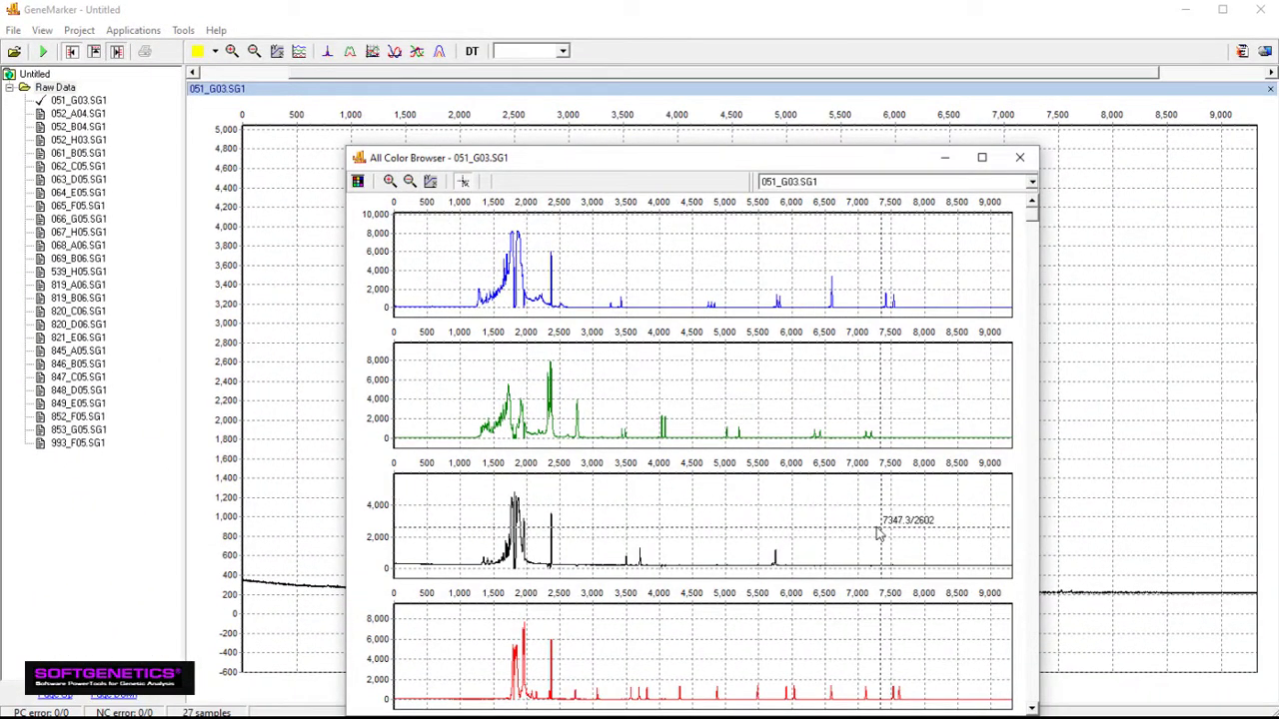
Browse samples 052_A04 and 052_B04 with zooming and panning, then close the All Color Browser
left_click(1032, 549)
left_click(1032, 549)
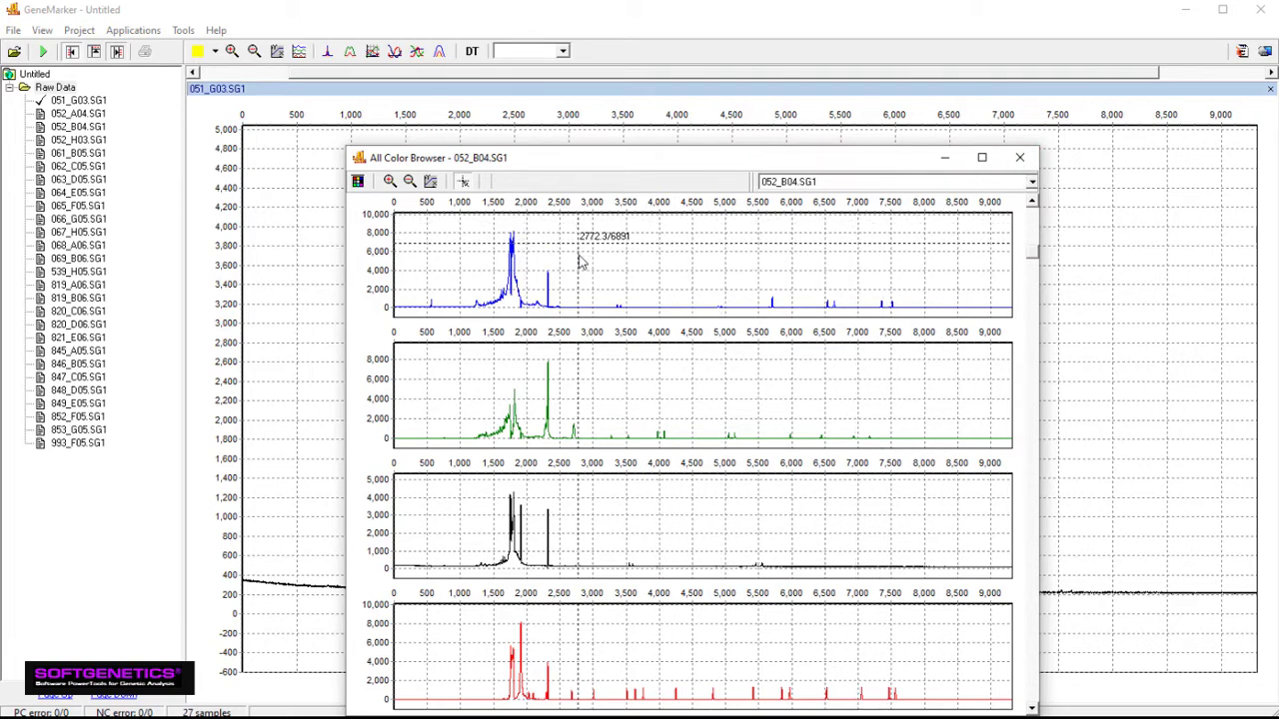
mouse_move(578, 243)
left_mouse_down()
mouse_move(690, 313)
mouse_move(656, 283)
mouse_move(541, 239)
left_mouse_up()
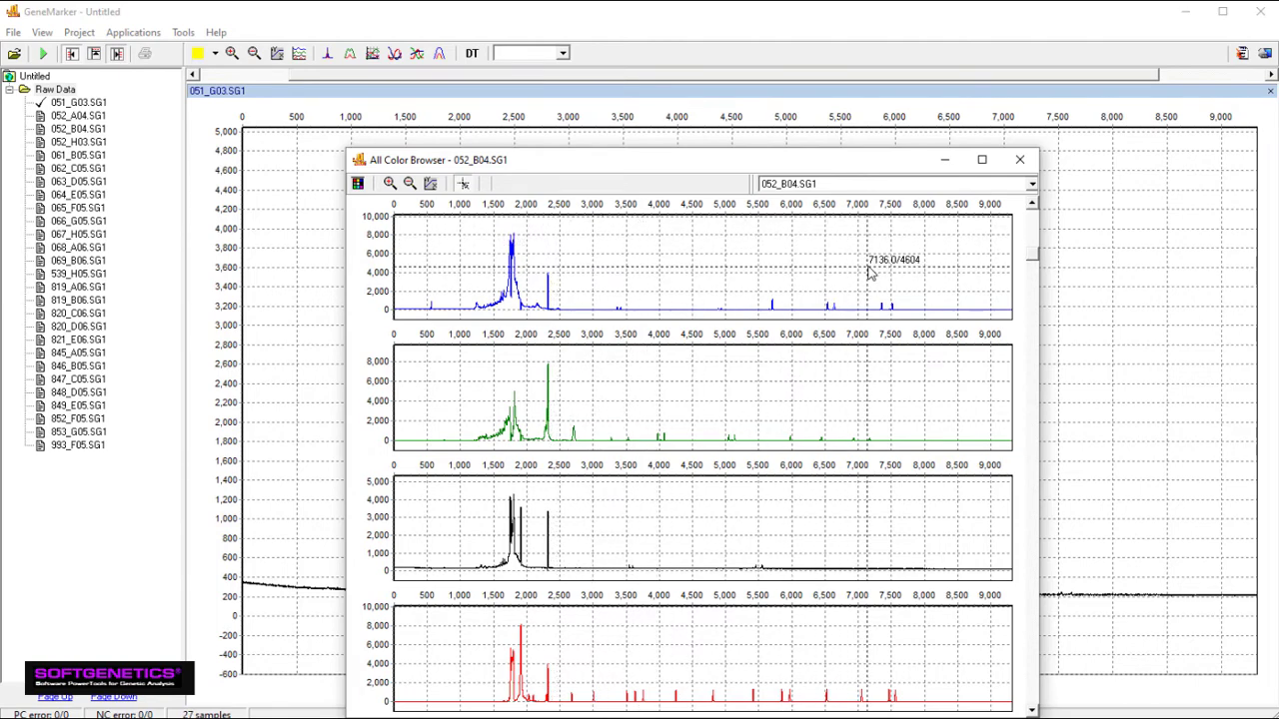
mouse_move(870, 275)
left_mouse_down()
mouse_move(736, 263)
mouse_move(738, 279)
mouse_move(856, 283)
left_mouse_up()
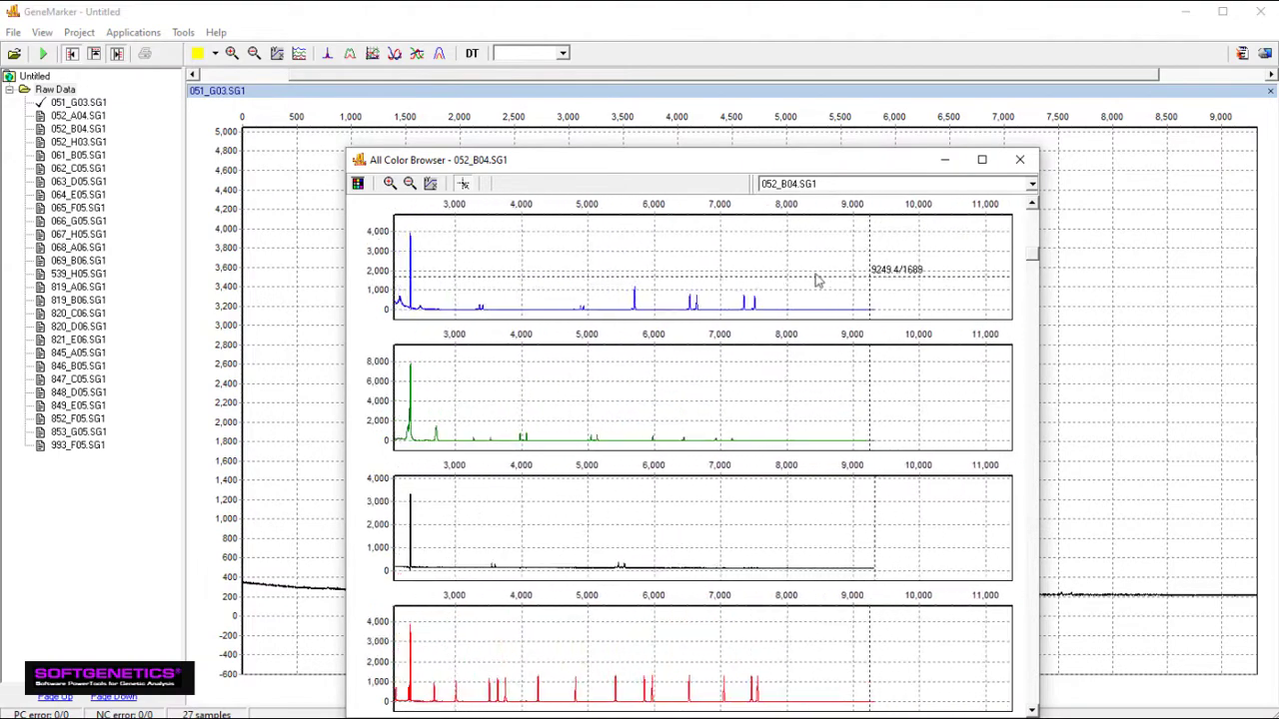
left_click_drag(696, 275, 757, 272)
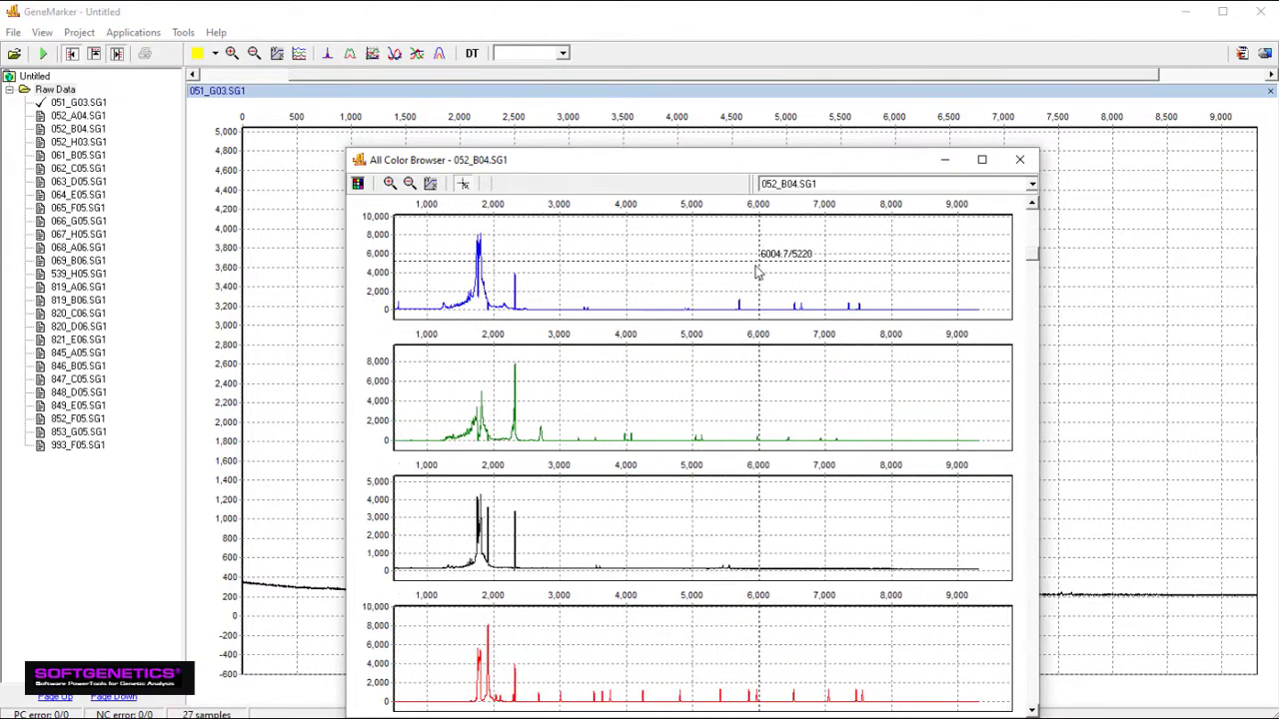
left_click(1020, 165)
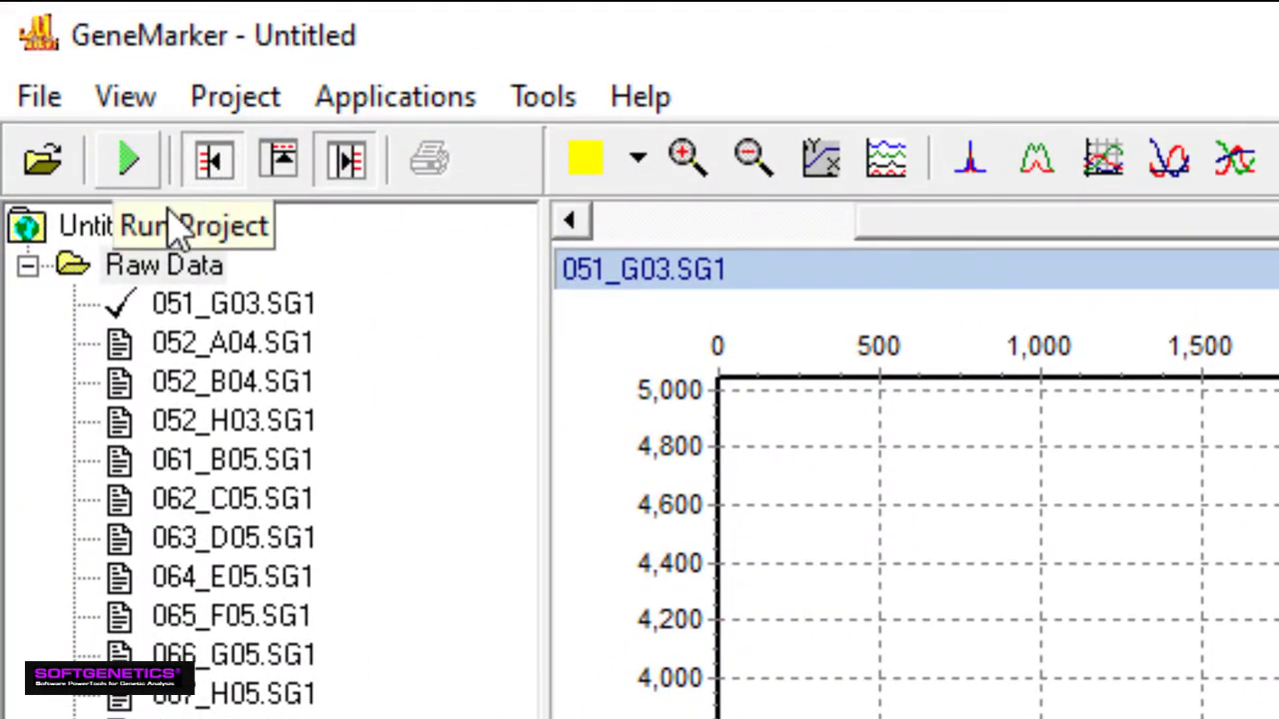
Run the project via Project > Run, reaching Template Selection with Trisomy_Panel, GS500, Red settings
left_click(243, 112)
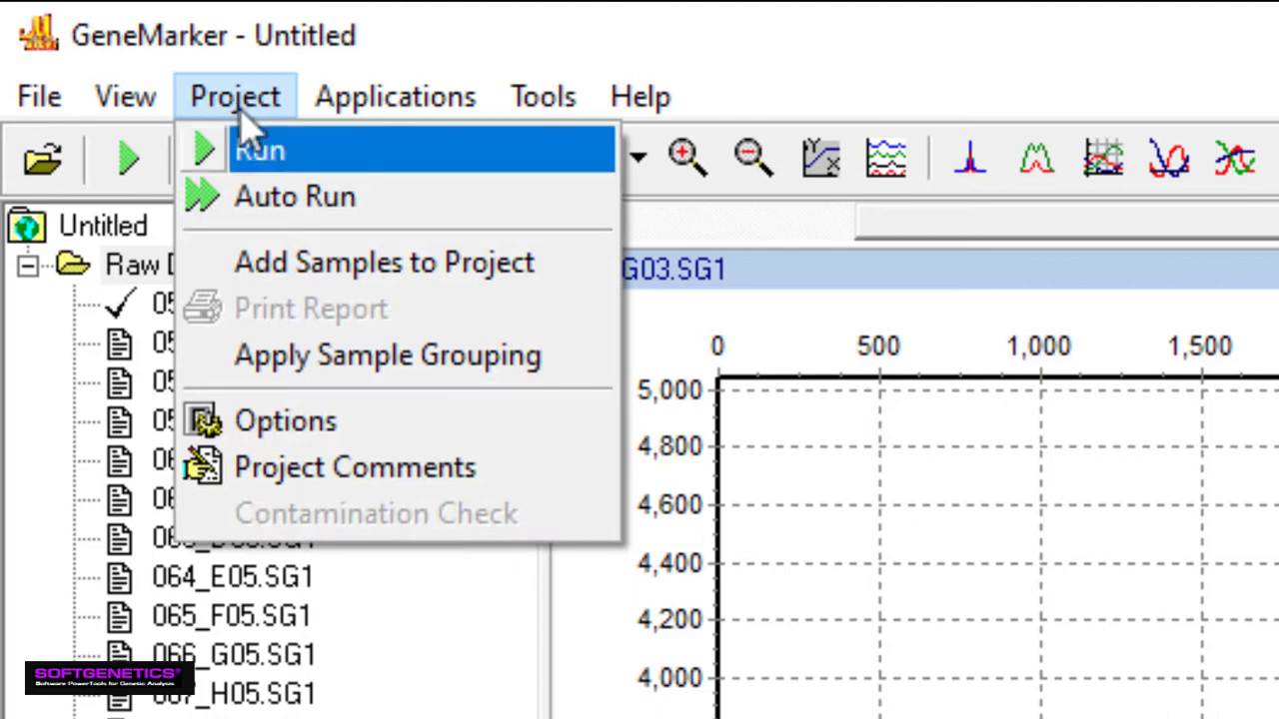
left_click(294, 150)
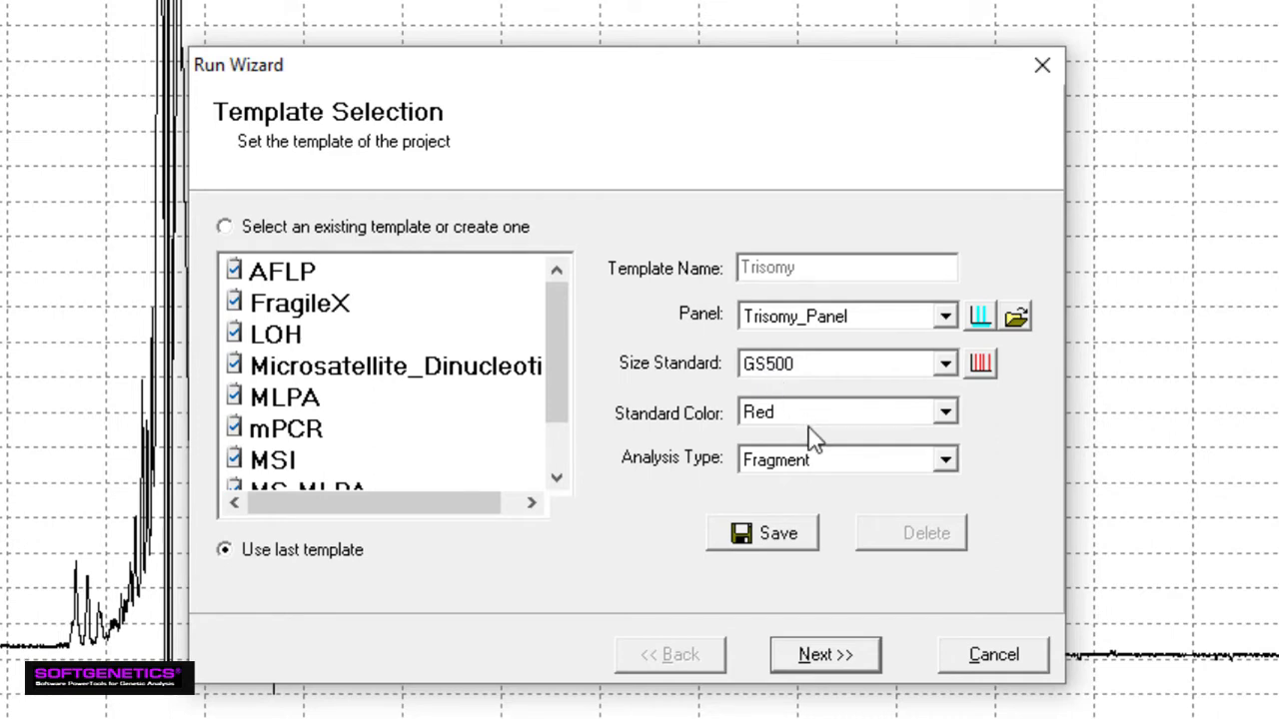
Advance the Run Wizard past Fragment Analysis data processing to Additional Settings
left_click(804, 667)
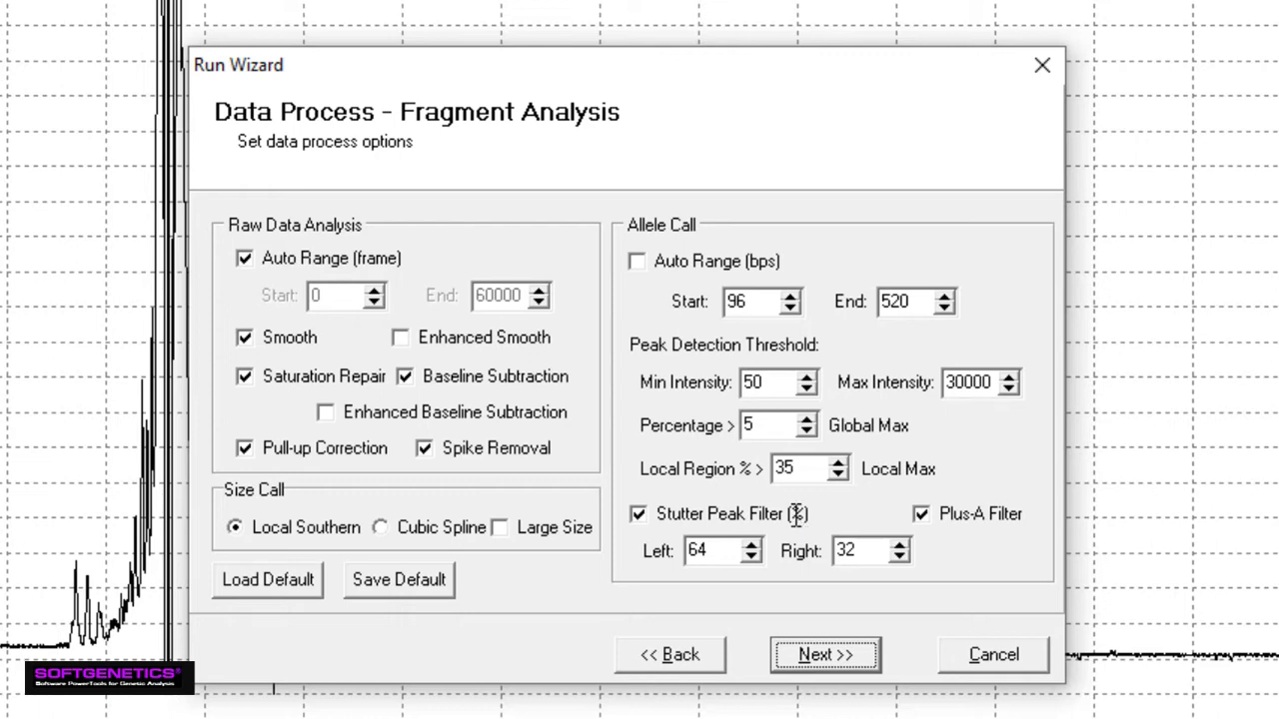
left_click(844, 658)
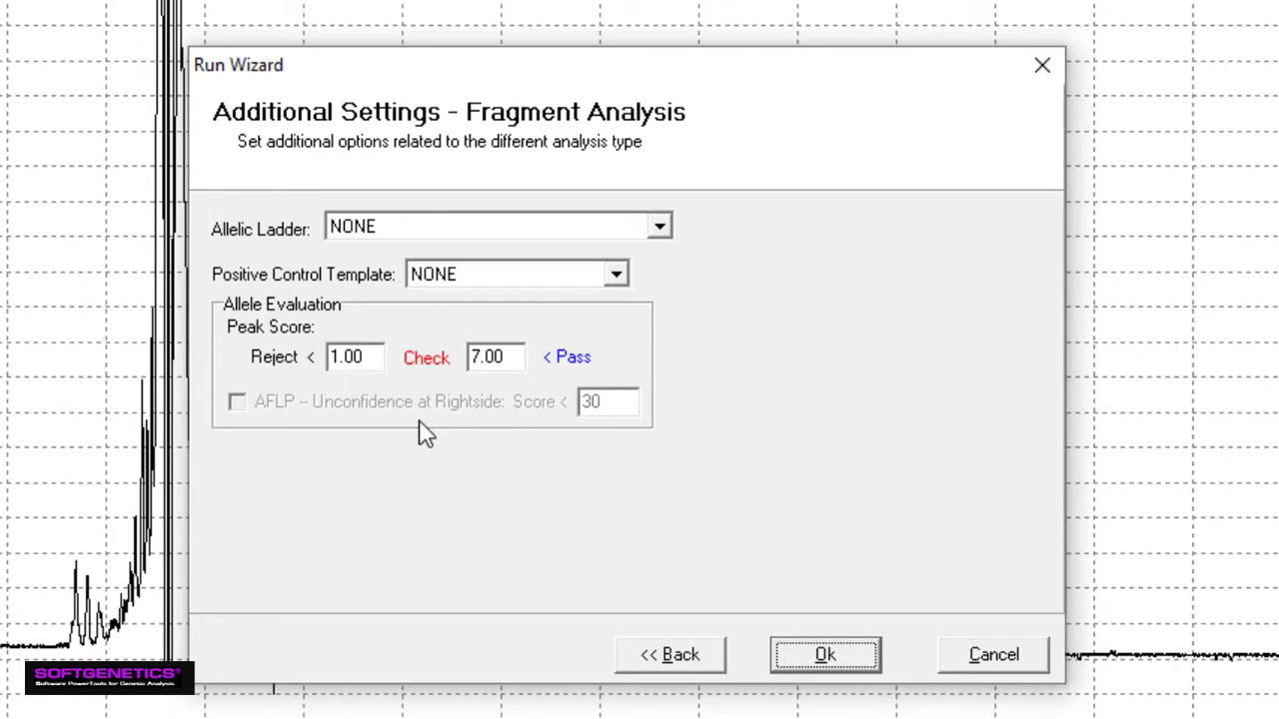
Return to Template Selection, choose the Trisomy template, and process all 27 samples
left_click(679, 670)
left_click(671, 661)
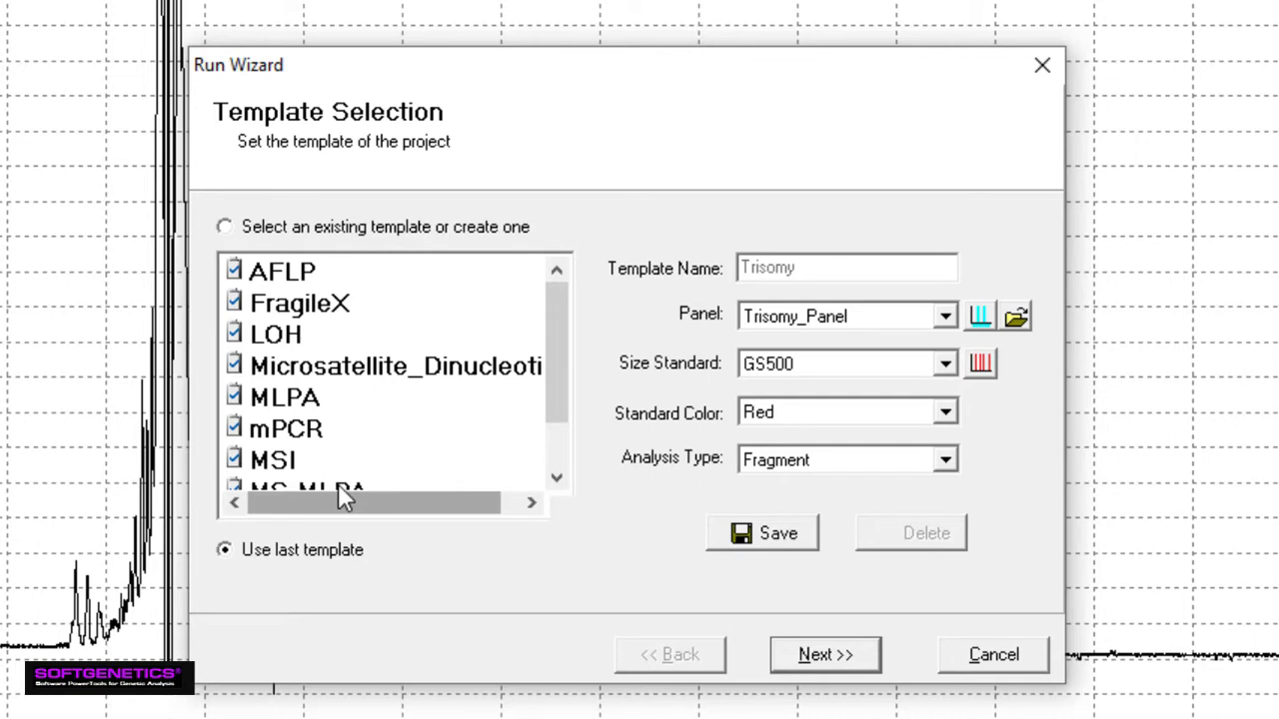
left_click(557, 479)
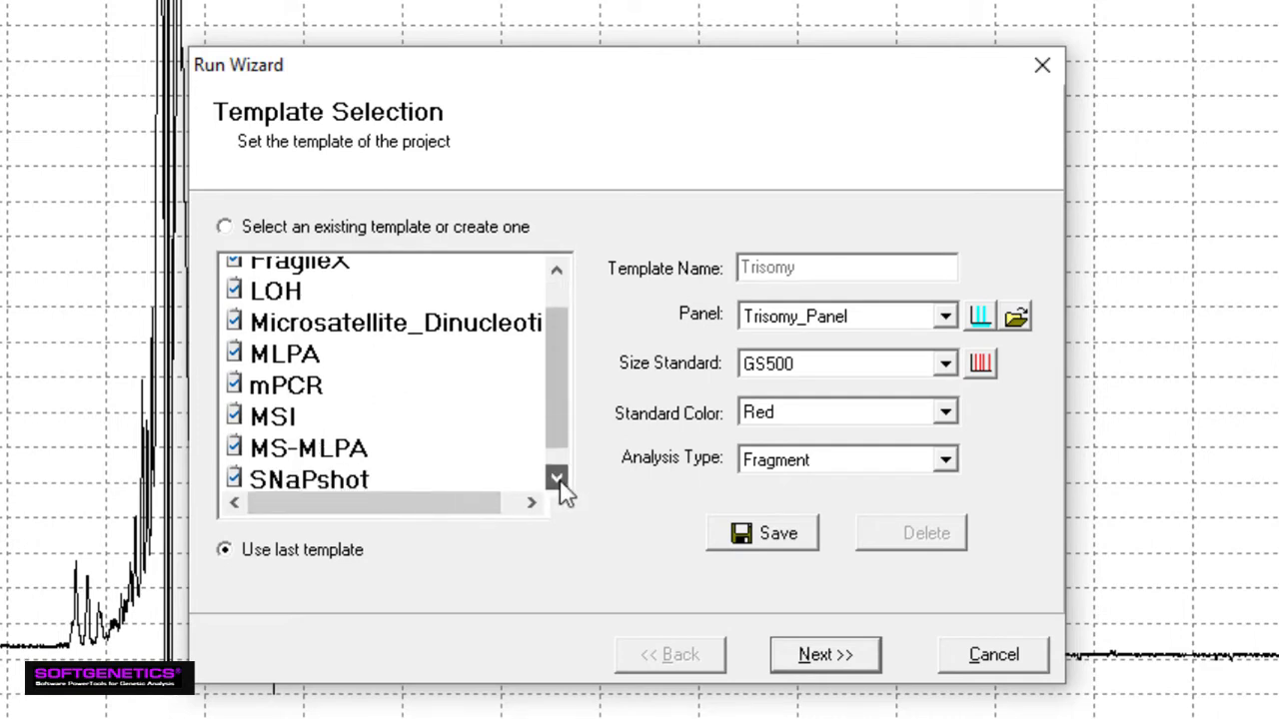
left_click(557, 482)
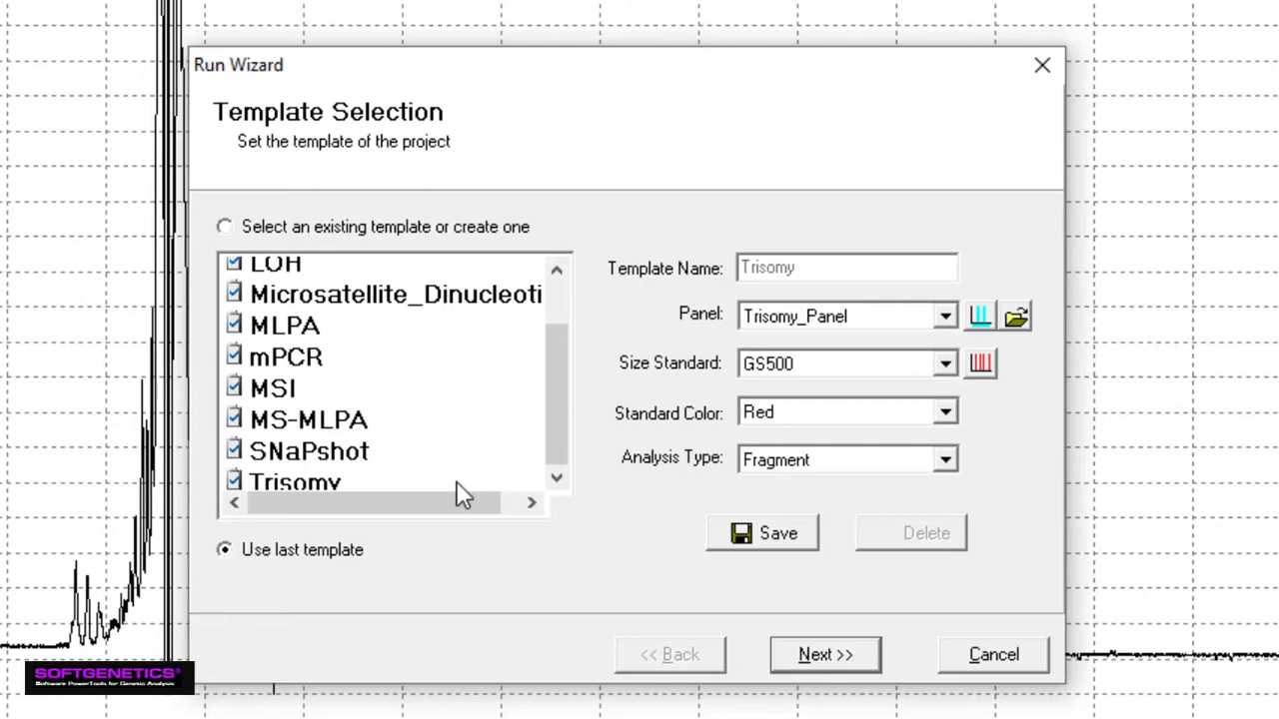
left_click(344, 484)
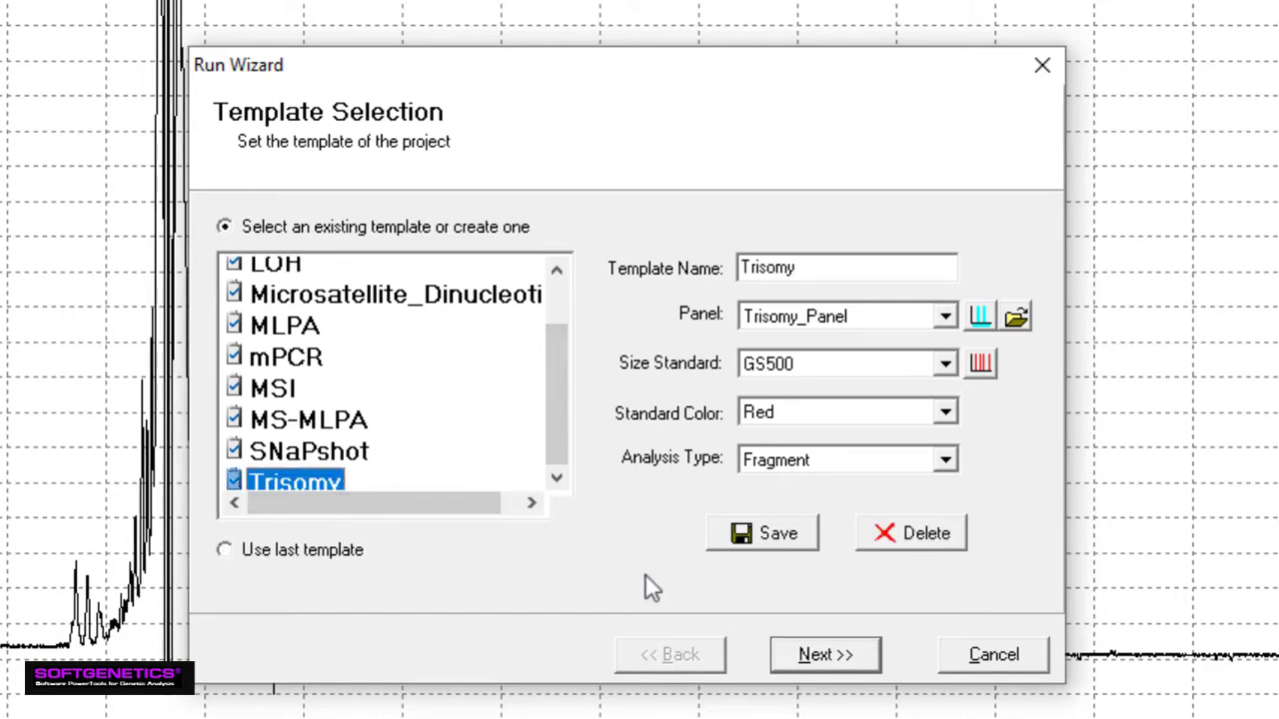
left_click(817, 656)
left_click(817, 655)
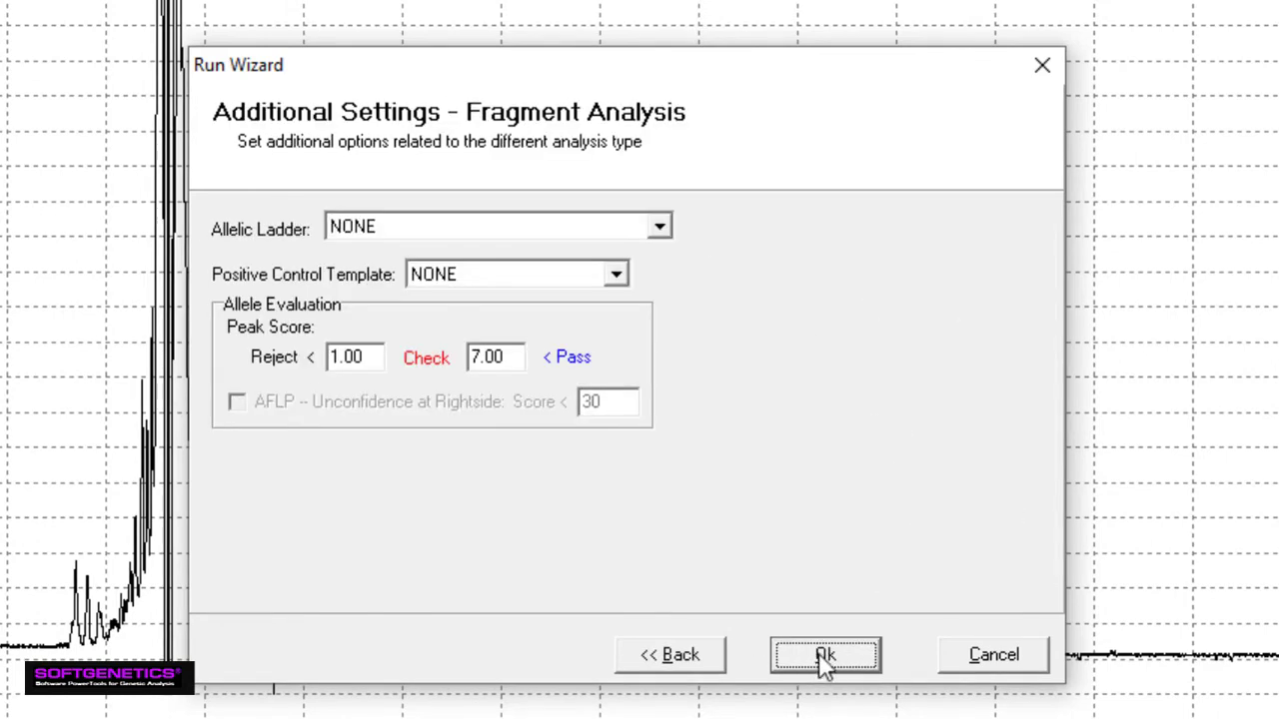
left_click(822, 657)
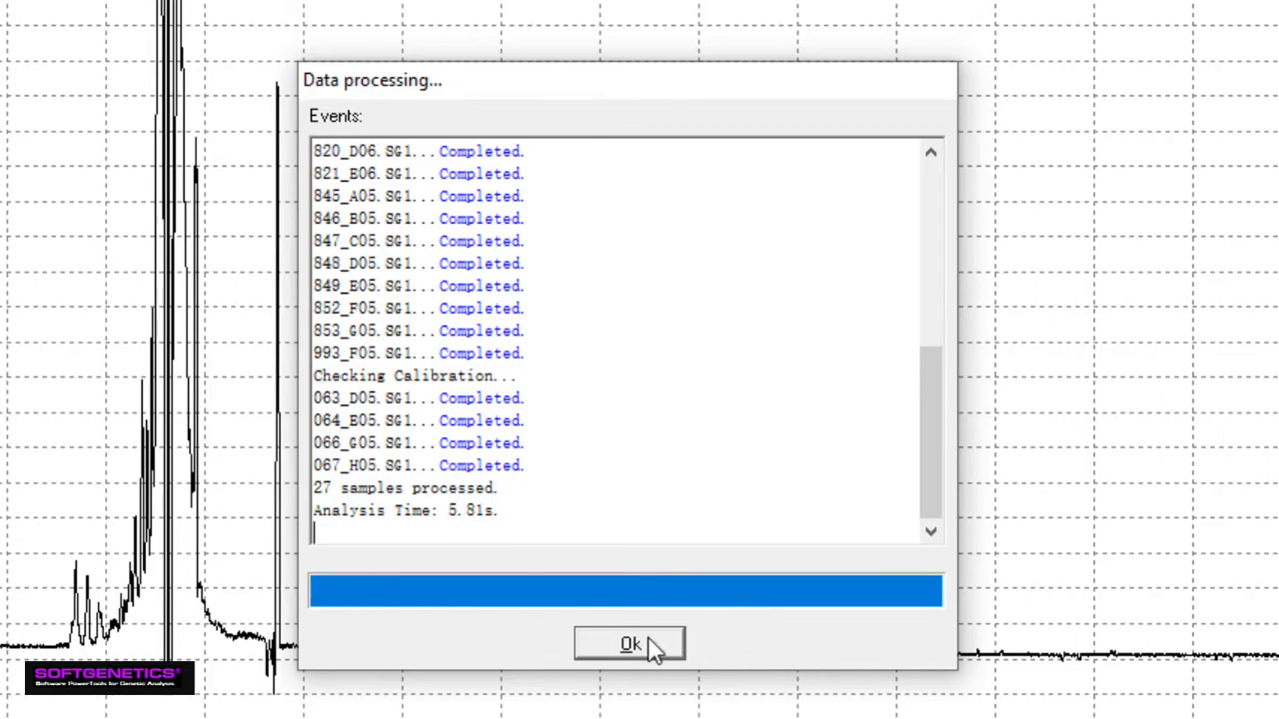
Dismiss the processing log, check the size calibration scores (87–92), then close Calibration Charts
left_click(652, 645)
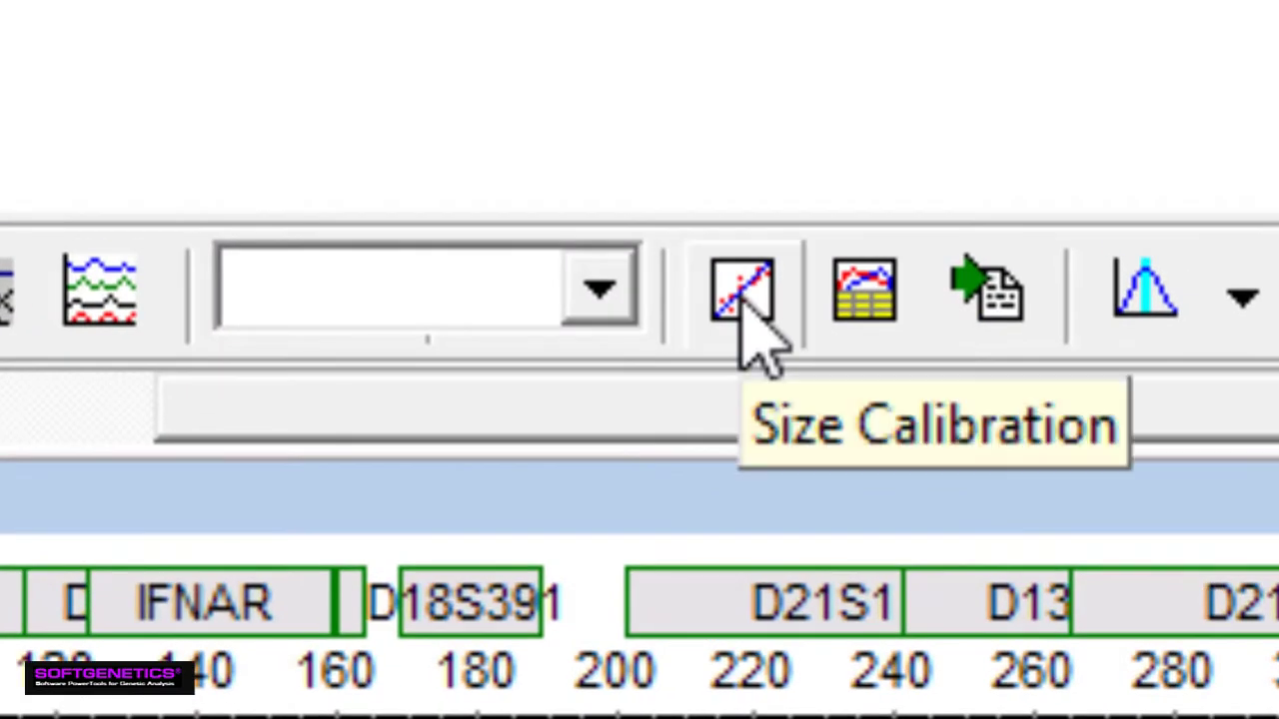
left_click(741, 316)
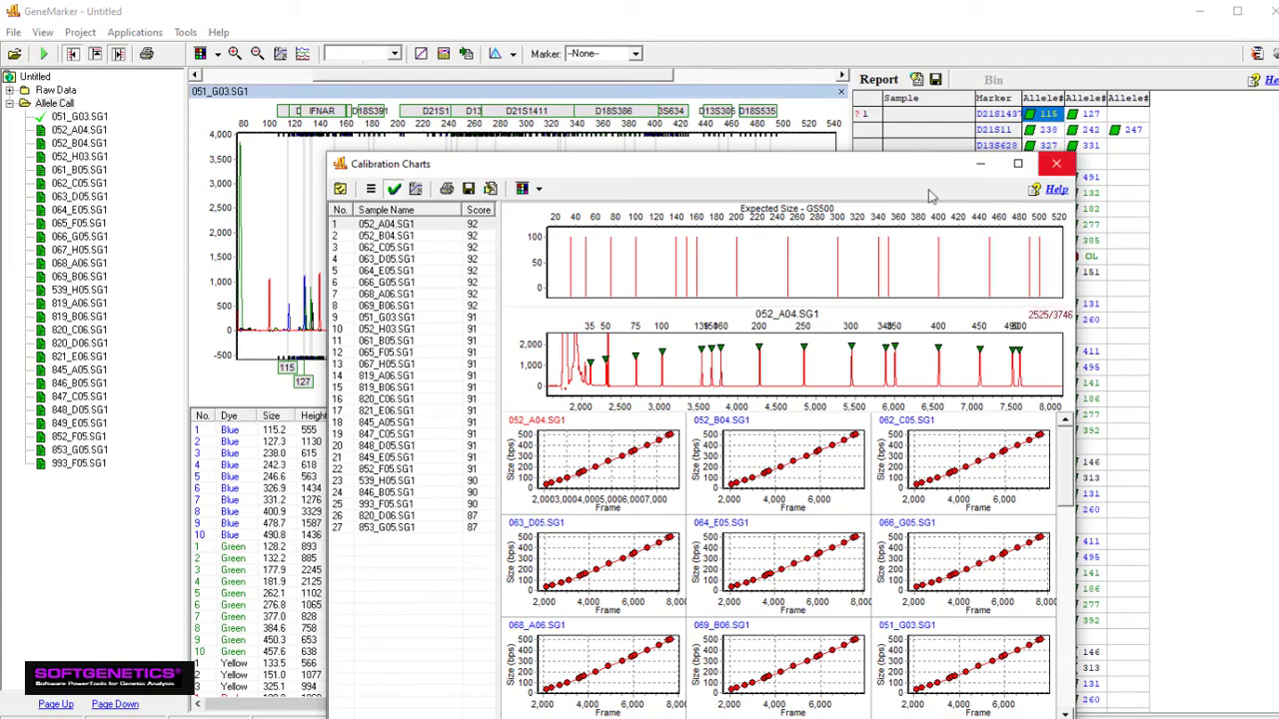
left_click(1056, 164)
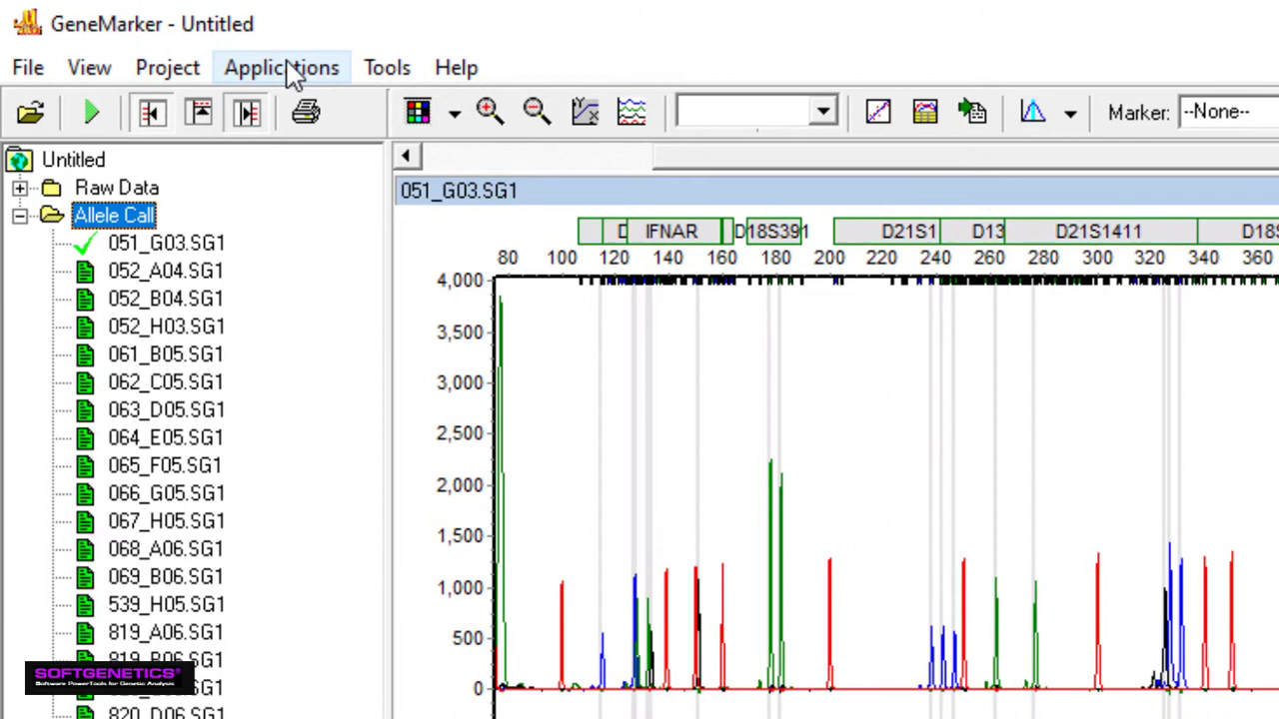
left_click(288, 70)
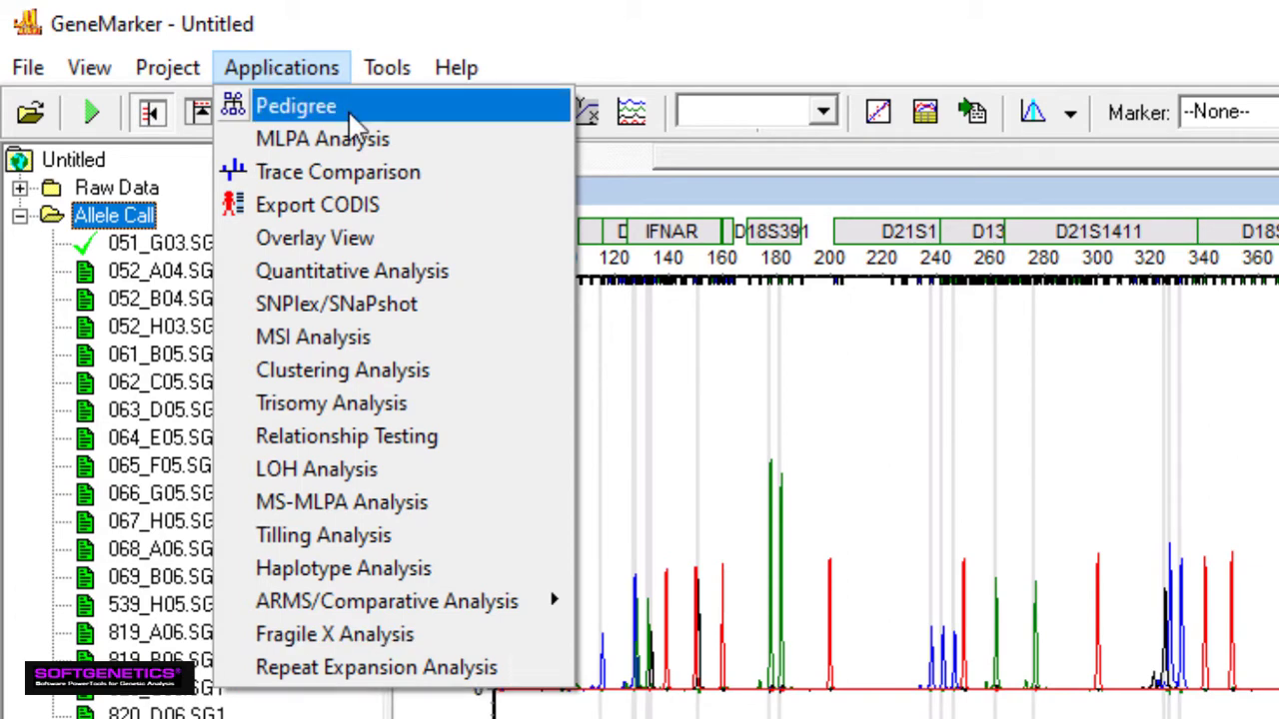
key("Escape")
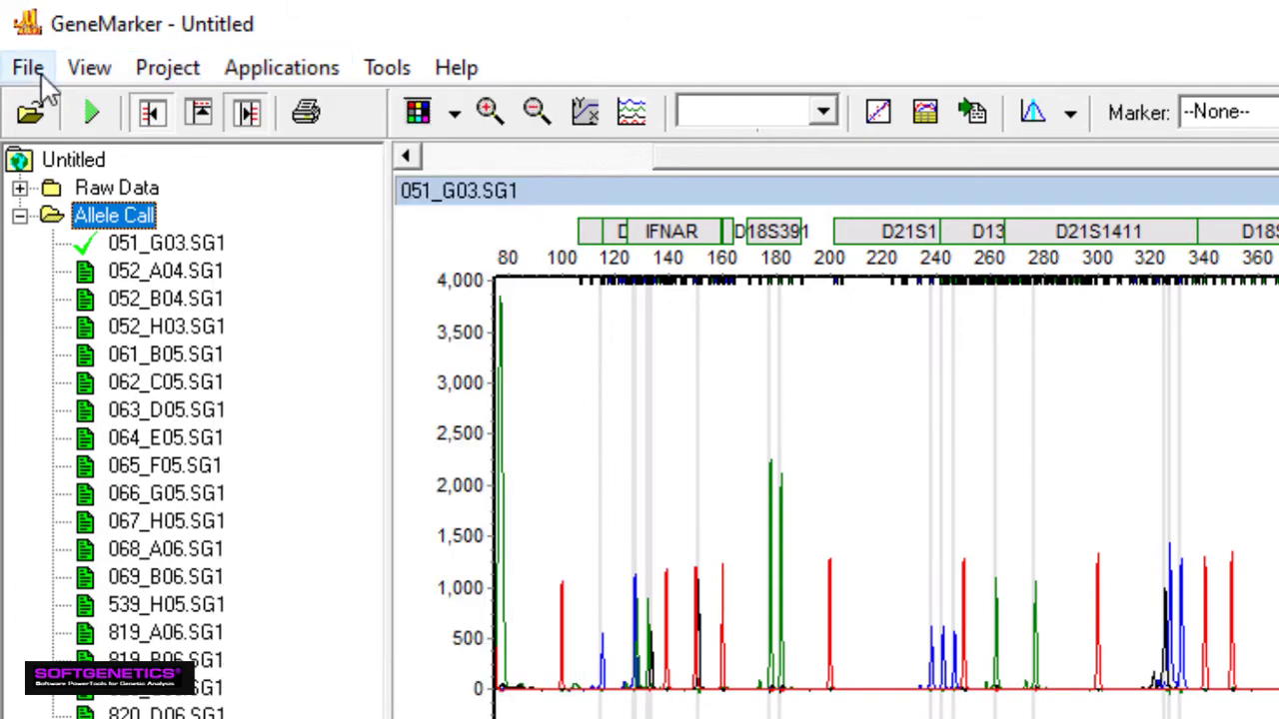
left_click(30, 68)
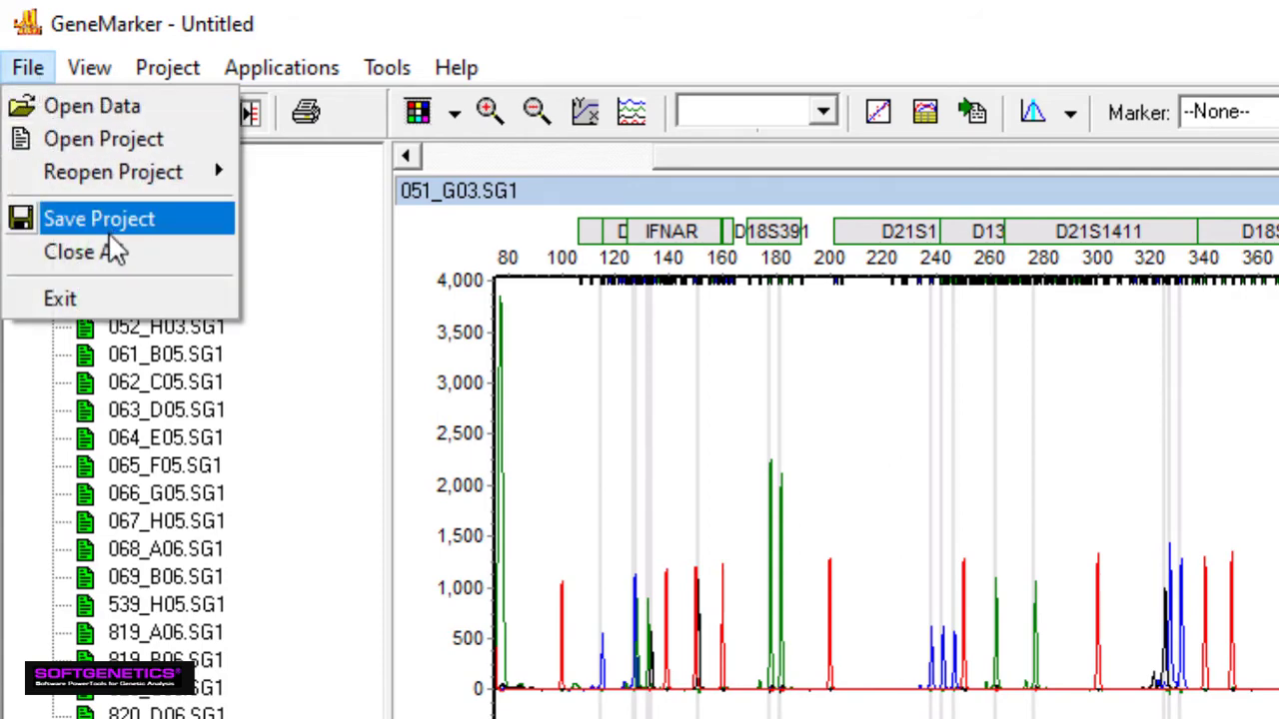
key("Escape")
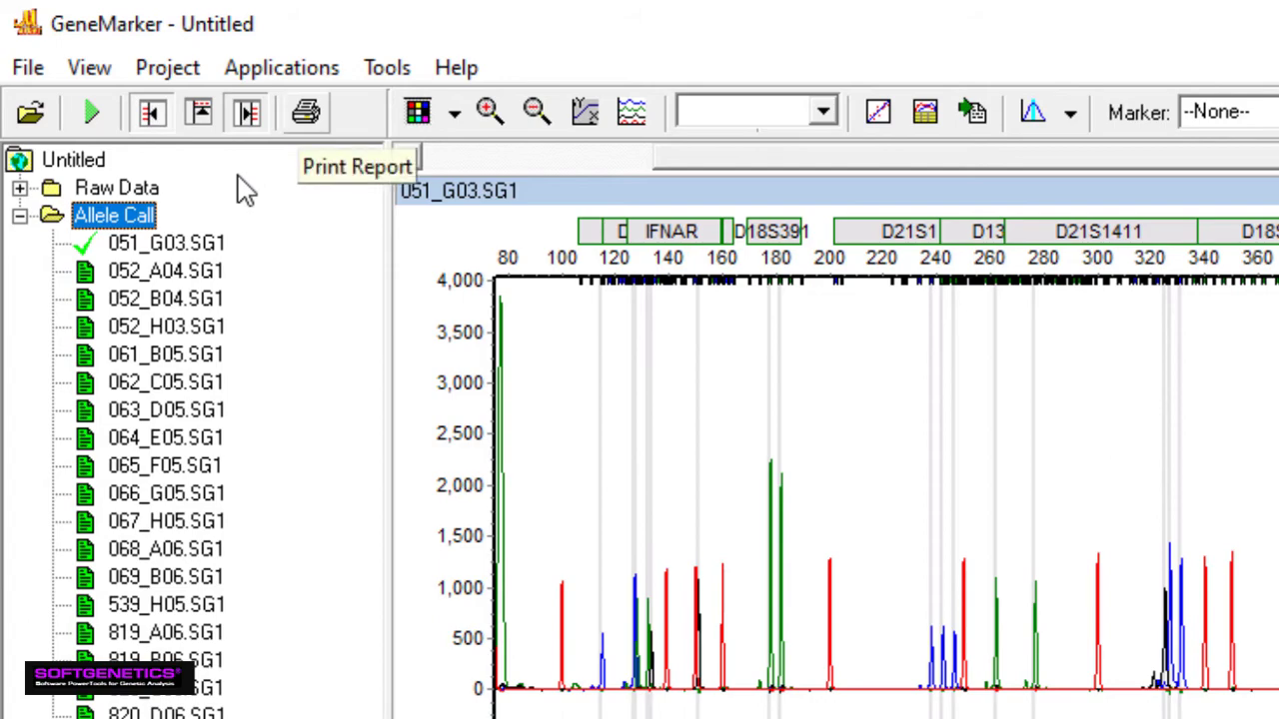
left_click(304, 114)
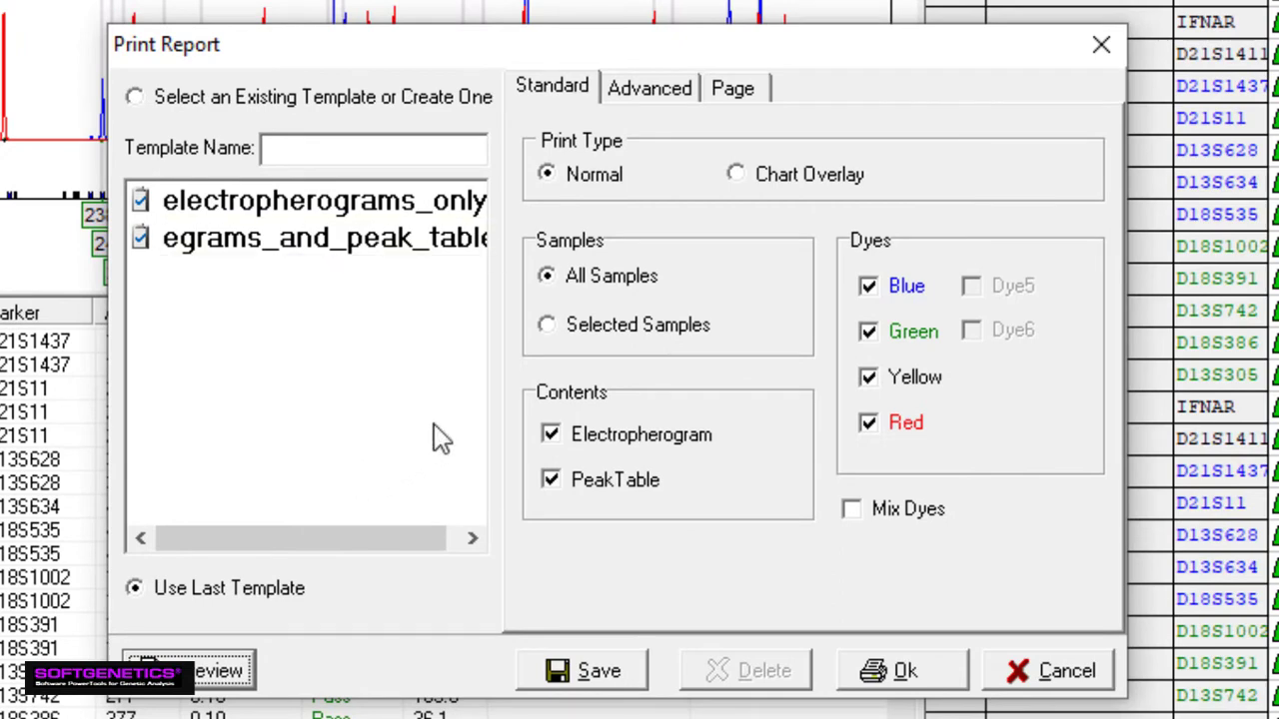
left_click(214, 670)
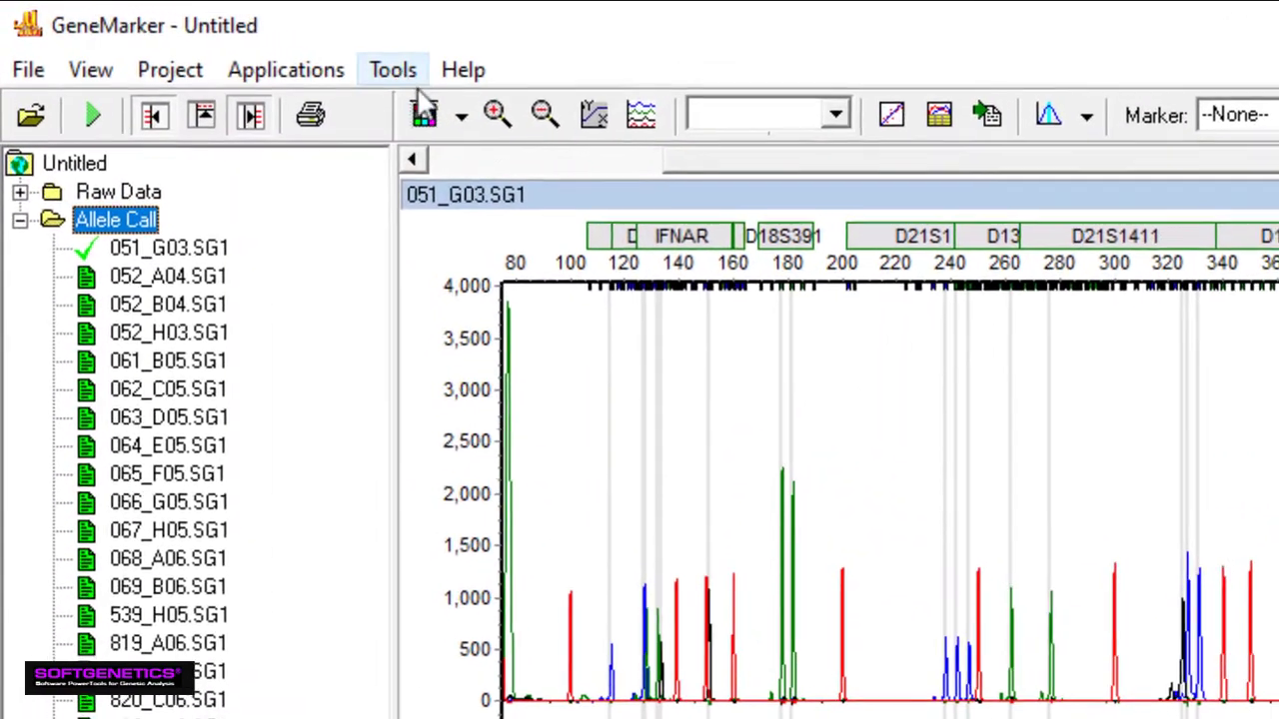
Open the Panel Editor from Tools and load Trisomy_Panel
left_click(183, 32)
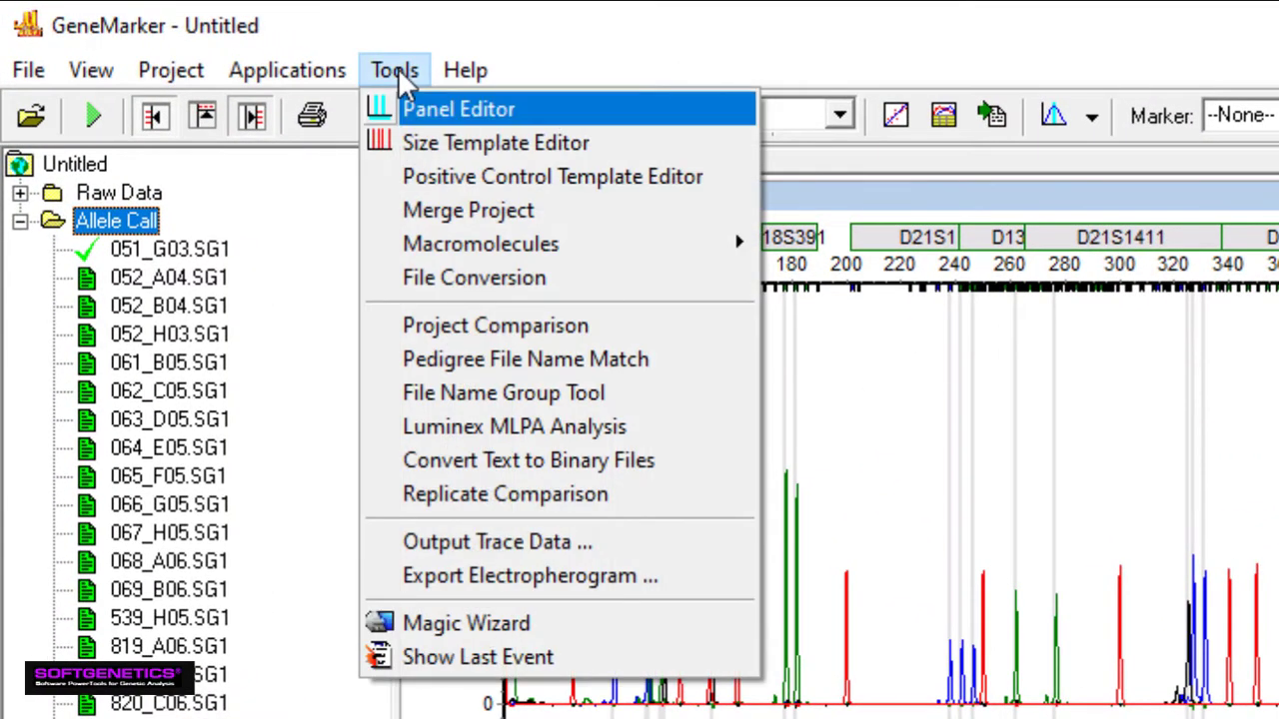
left_click(410, 112)
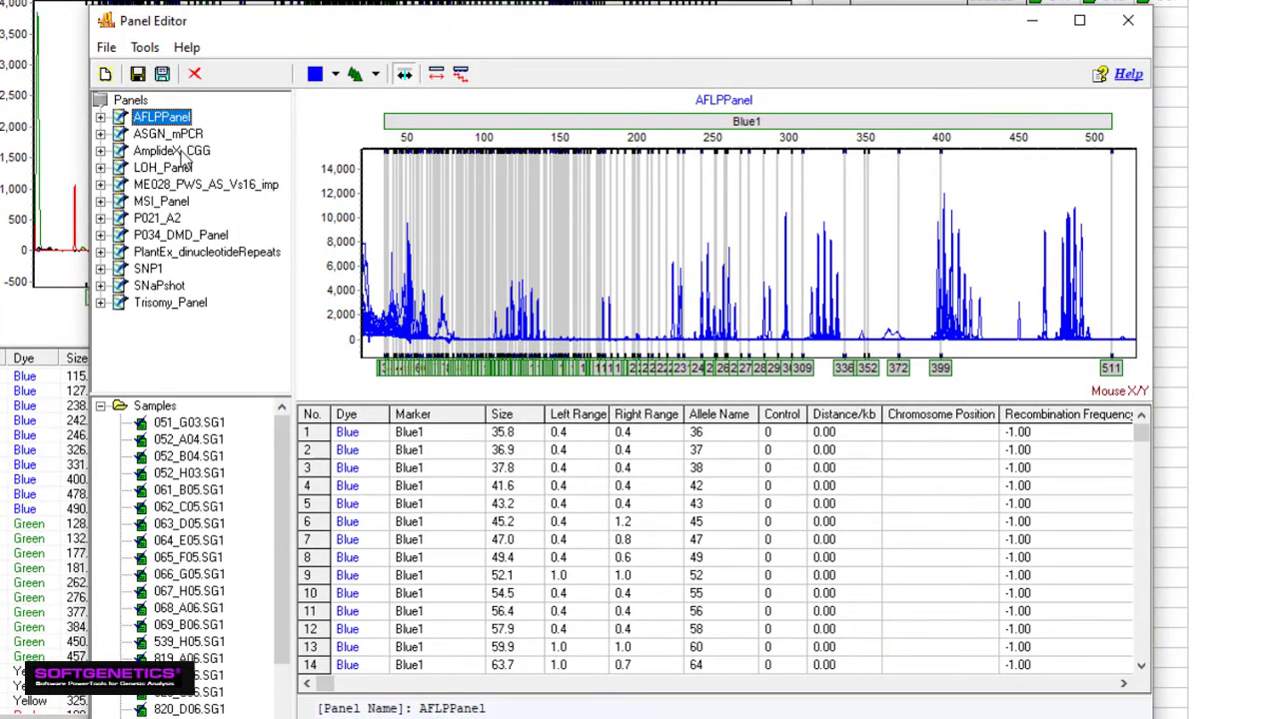
left_click_drag(524, 25, 519, 0)
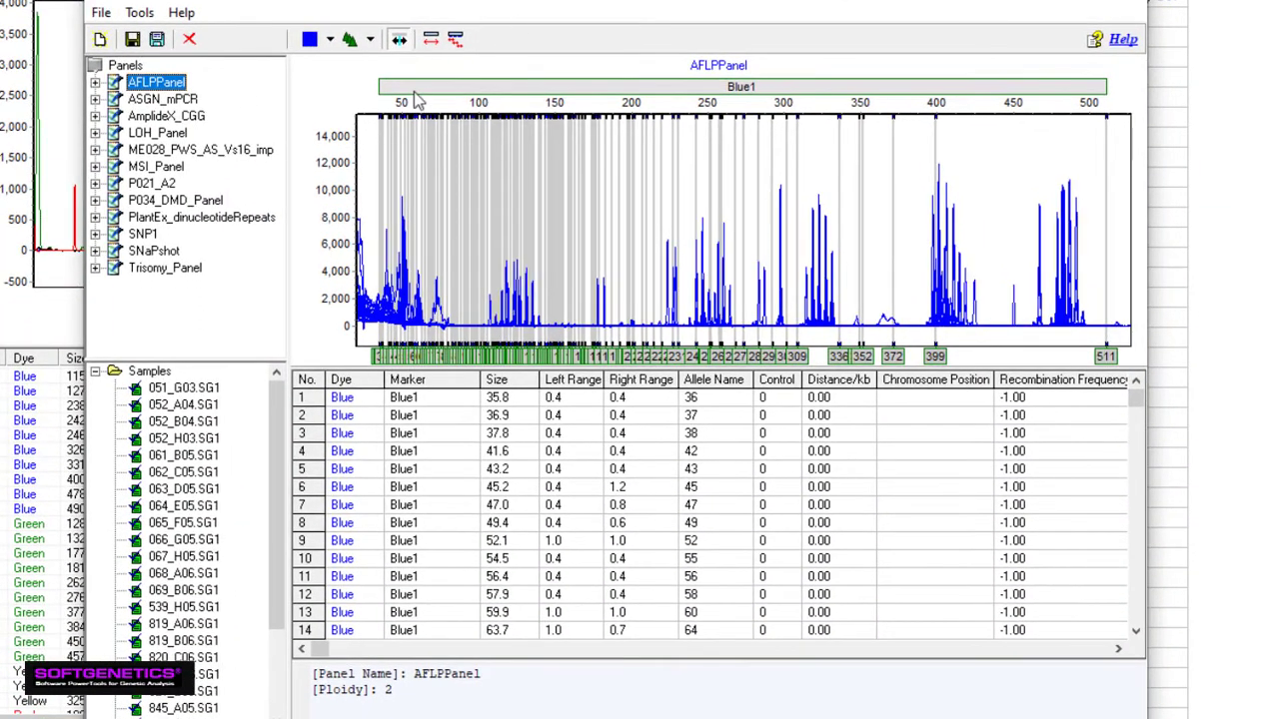
left_click(166, 270)
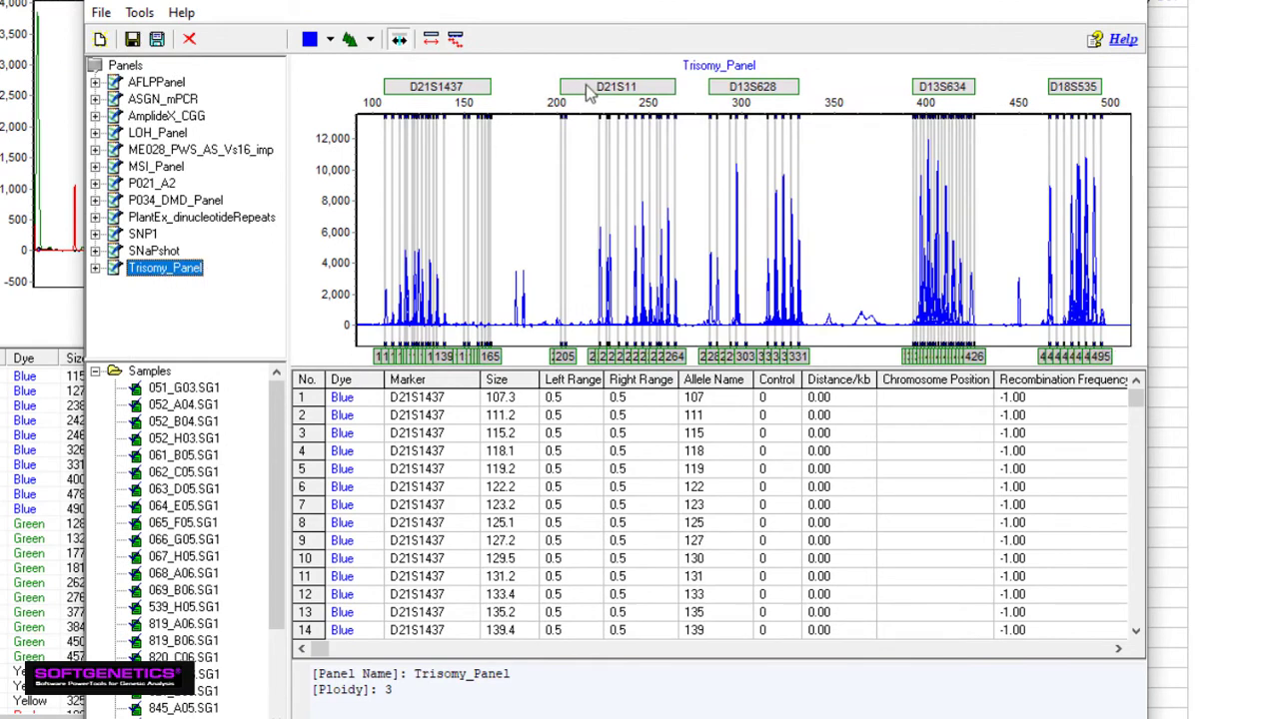
Drag the D21S11 marker slightly to the right
left_click(591, 90)
left_click(591, 90)
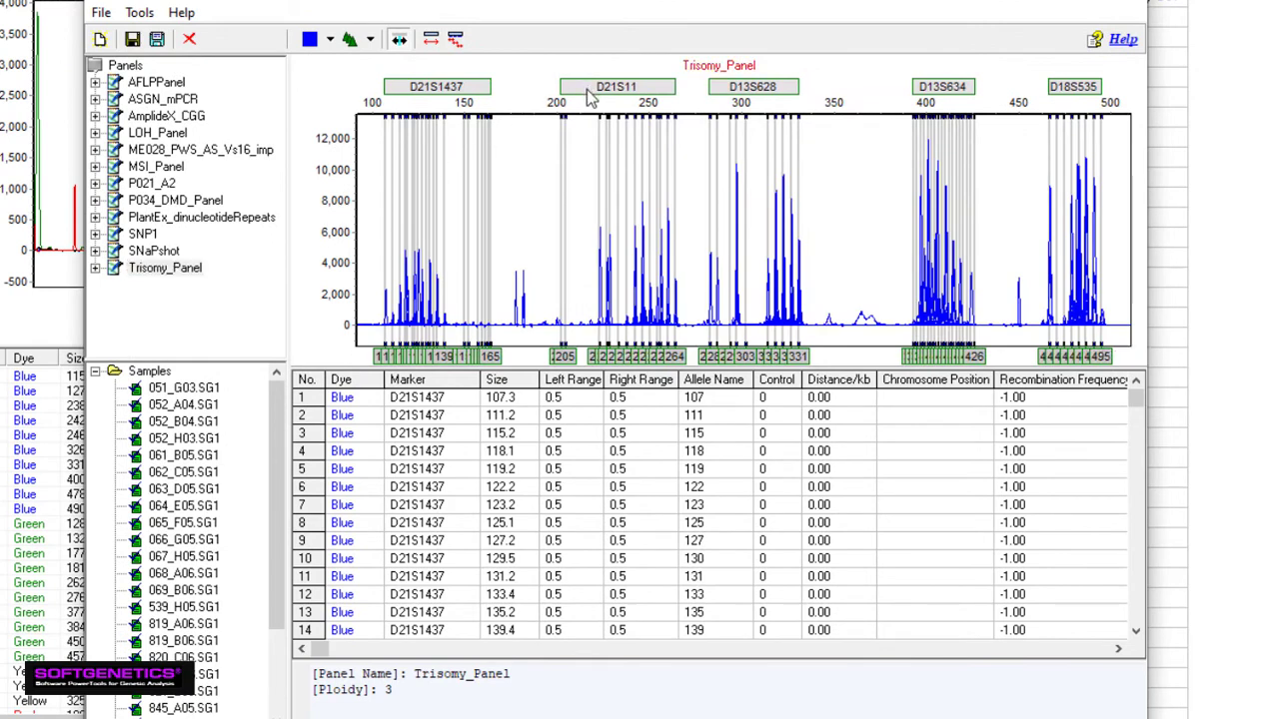
mouse_move(590, 95)
left_mouse_down()
mouse_move(622, 100)
mouse_move(597, 100)
left_mouse_up()
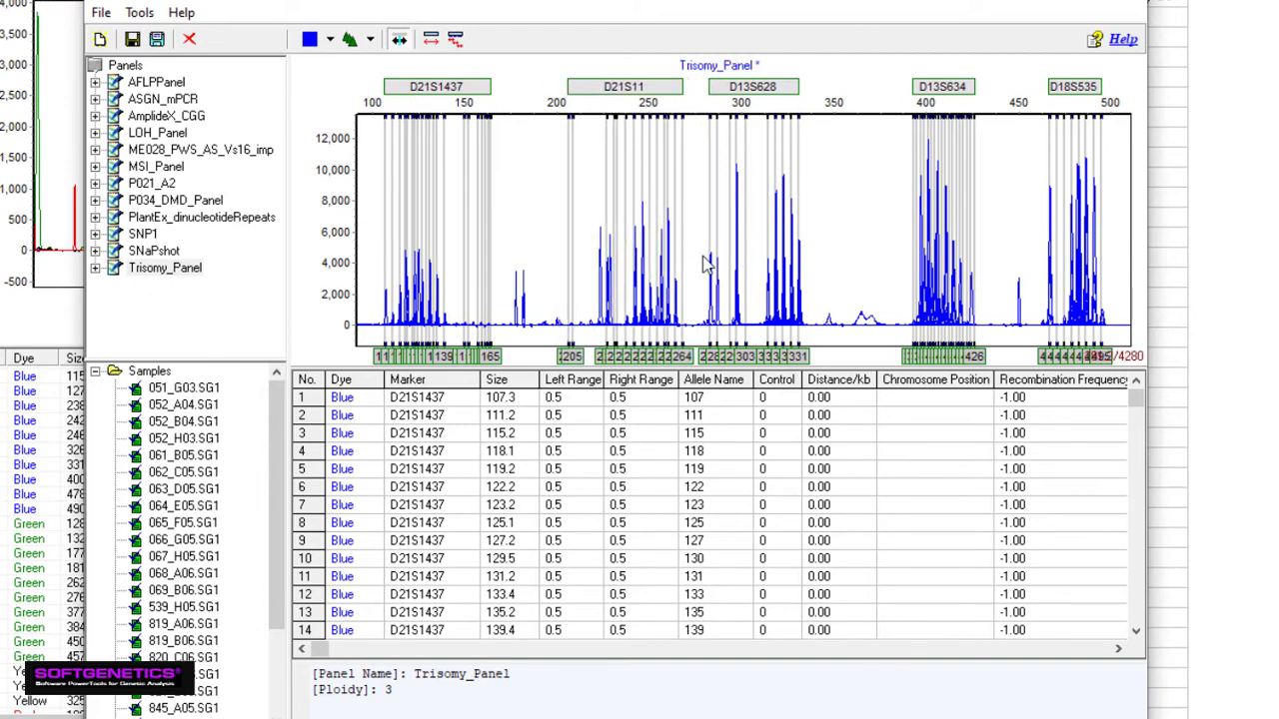